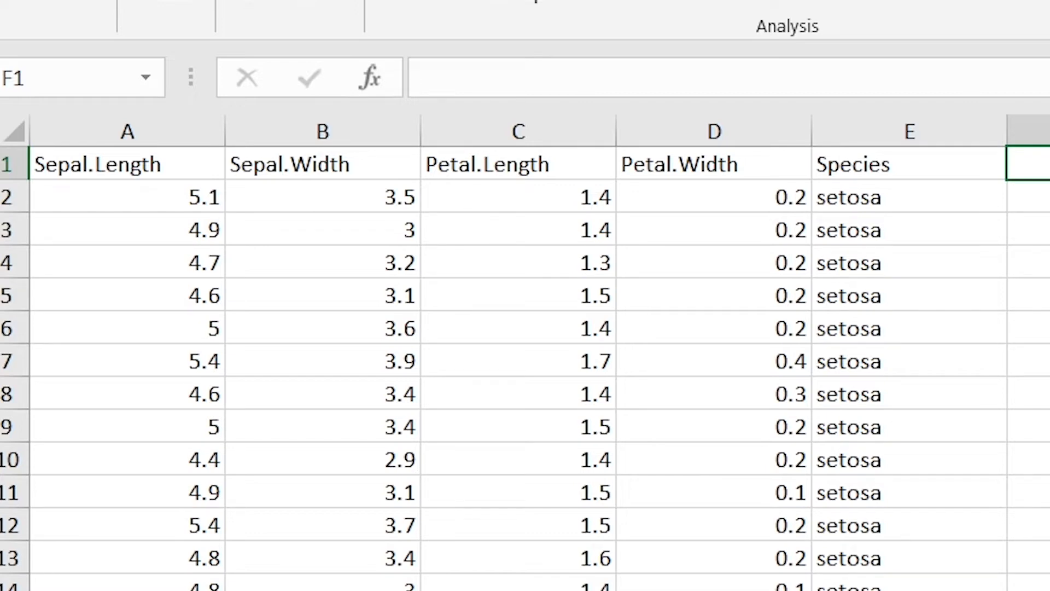
# Step: Examine the iris data's column headers from Sepal.Length through Species
pyautogui.click(211, 161)
pyautogui.click(277, 164)
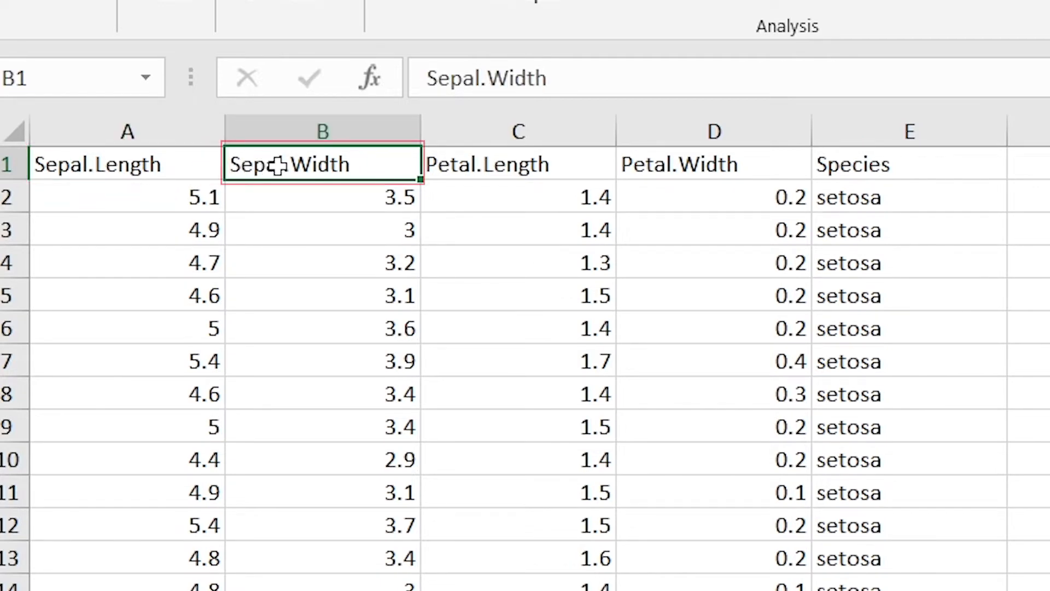
pyautogui.click(478, 161)
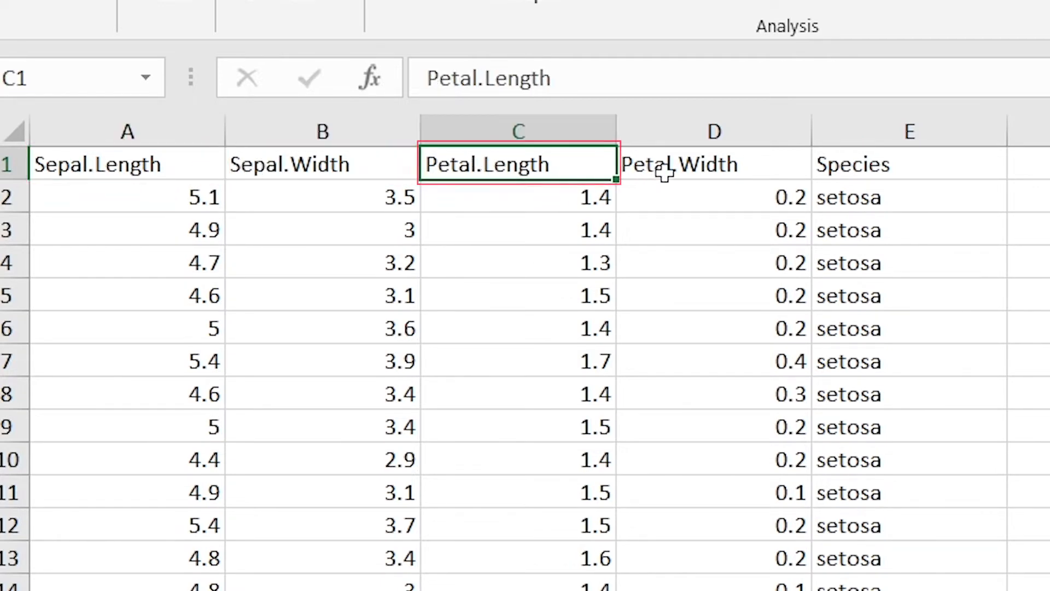
pyautogui.click(672, 166)
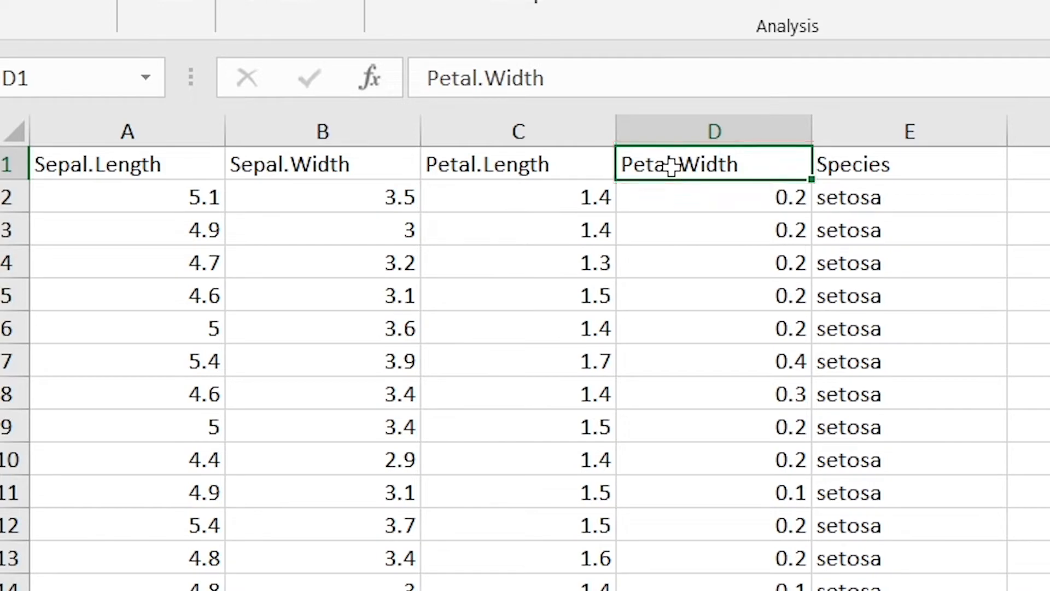
pyautogui.click(833, 166)
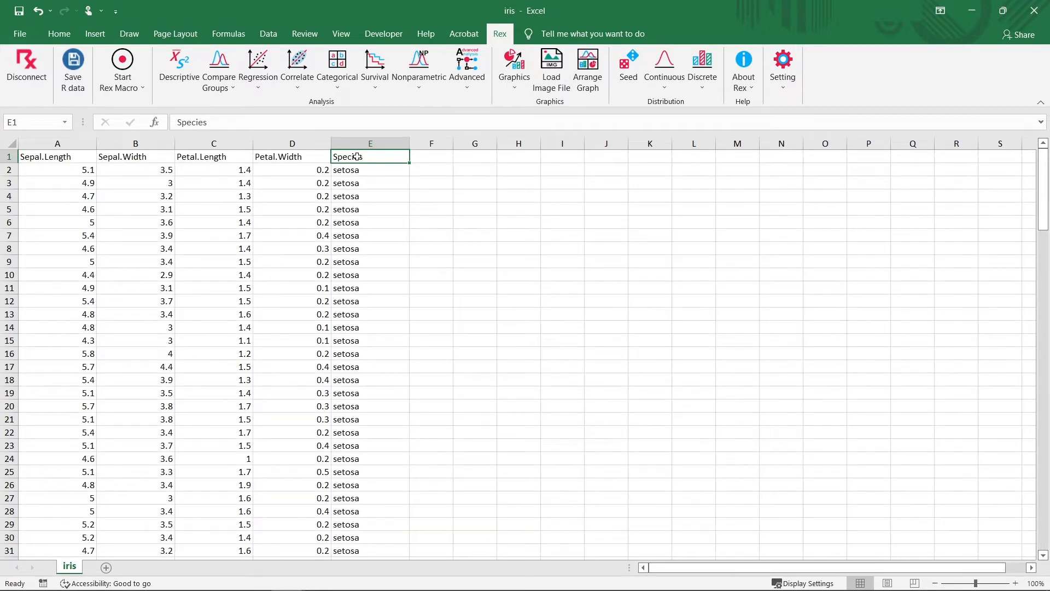
# Step: Plot a histogram of Sepal.Length with the default settings and close the plot window
pyautogui.click(514, 68)
pyautogui.click(818, 107)
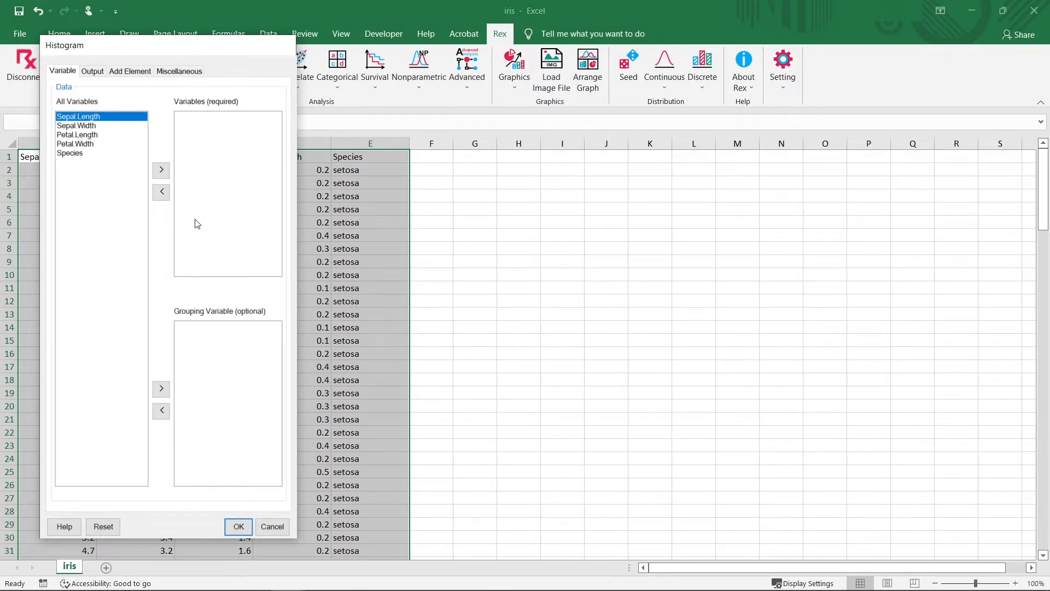
pyautogui.click(159, 176)
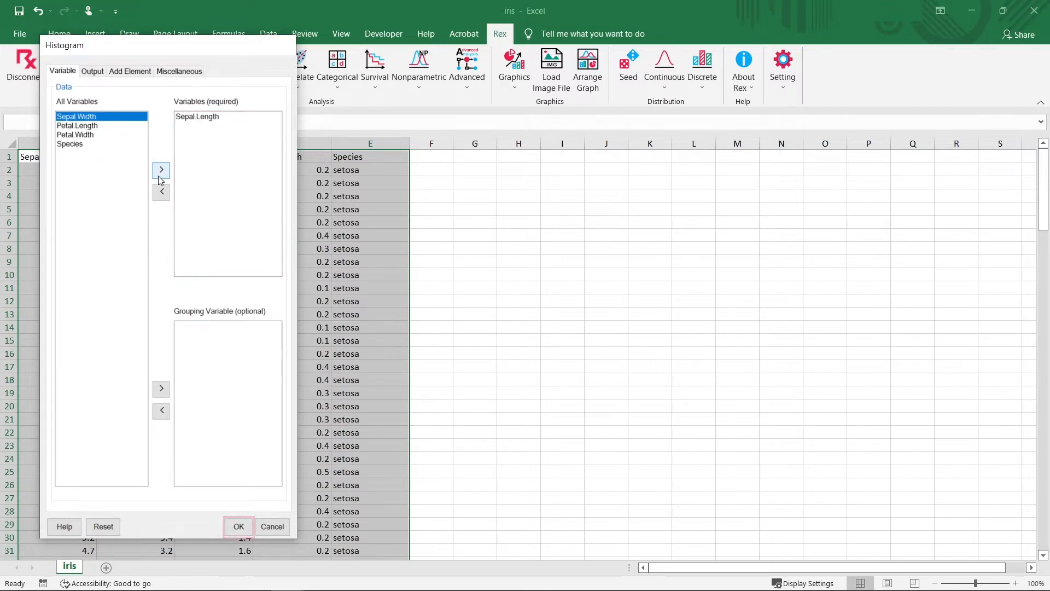
pyautogui.click(239, 526)
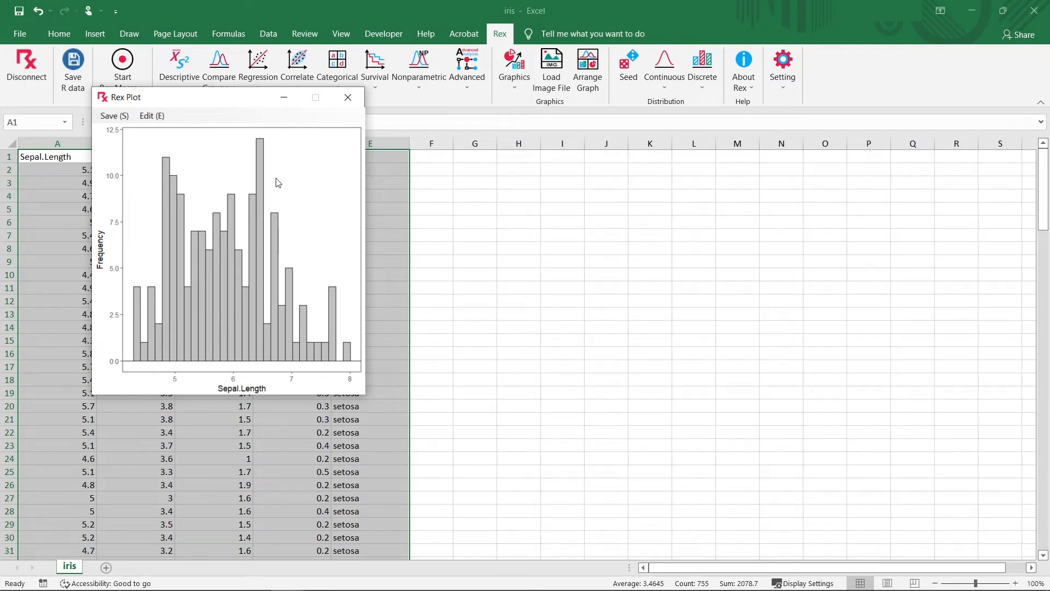
pyautogui.click(345, 98)
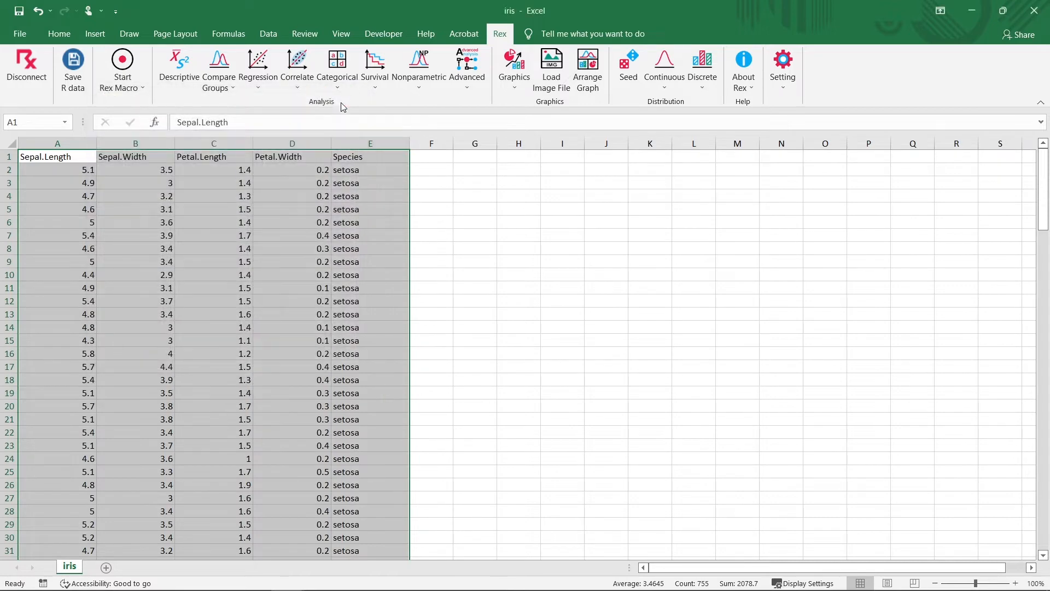
# Step: Plot the Sepal.Length histogram again with a different number of bins
pyautogui.click(515, 70)
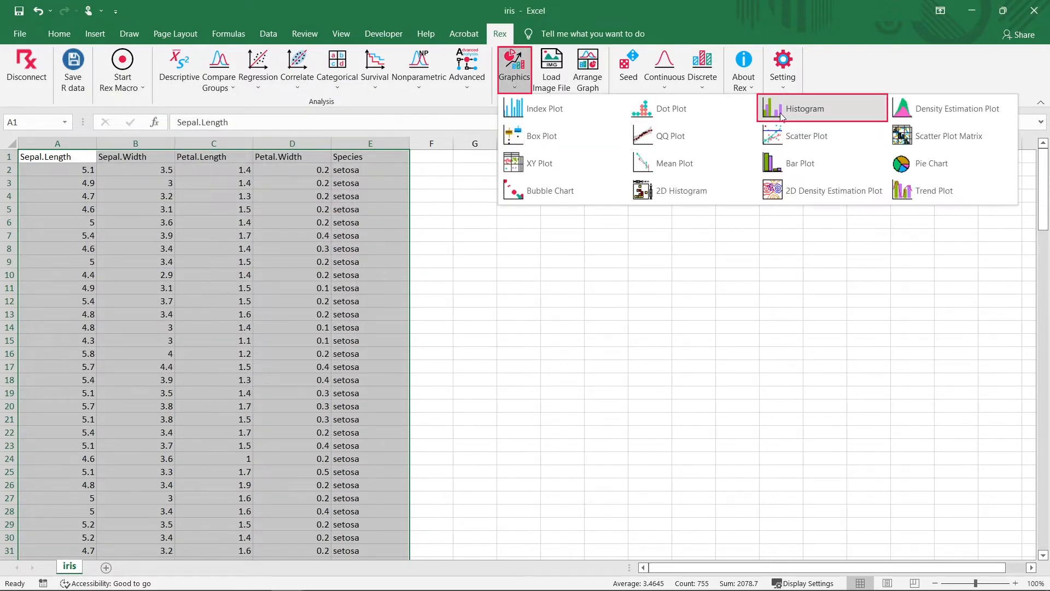
pyautogui.click(805, 109)
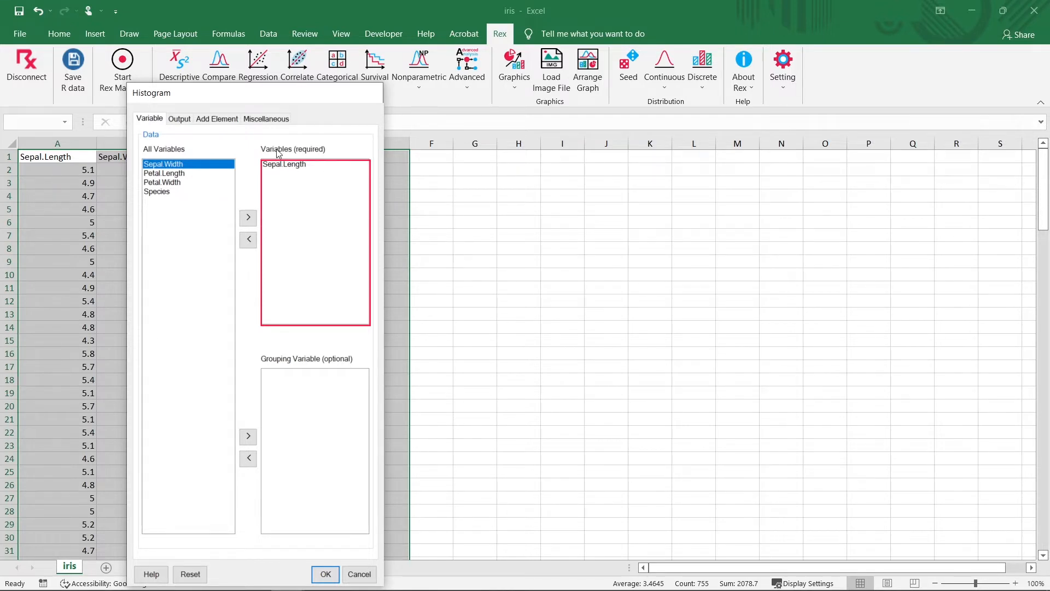
pyautogui.click(178, 122)
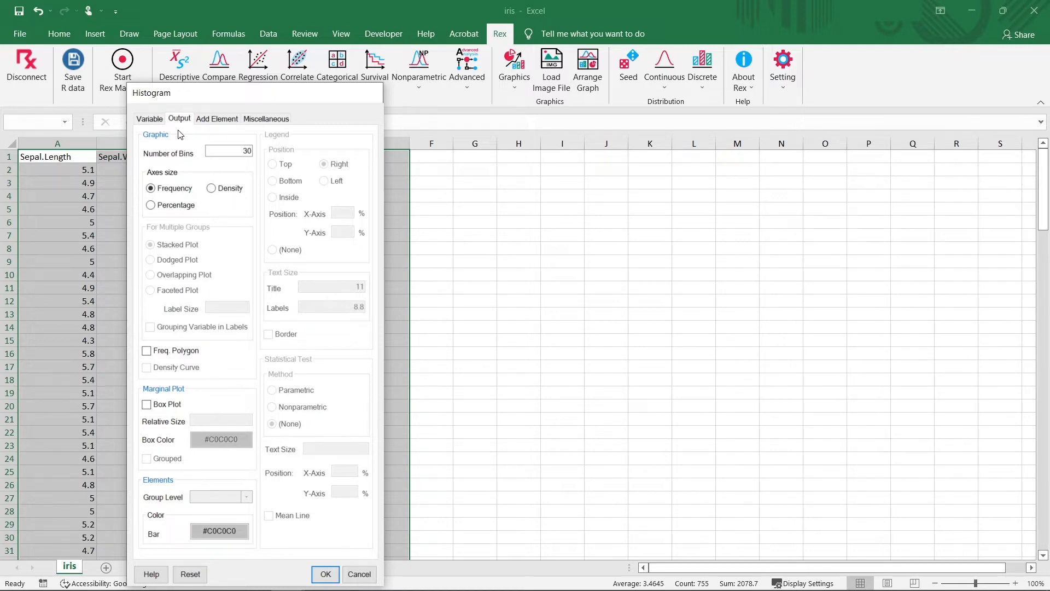
pyautogui.click(230, 152)
pyautogui.click(324, 571)
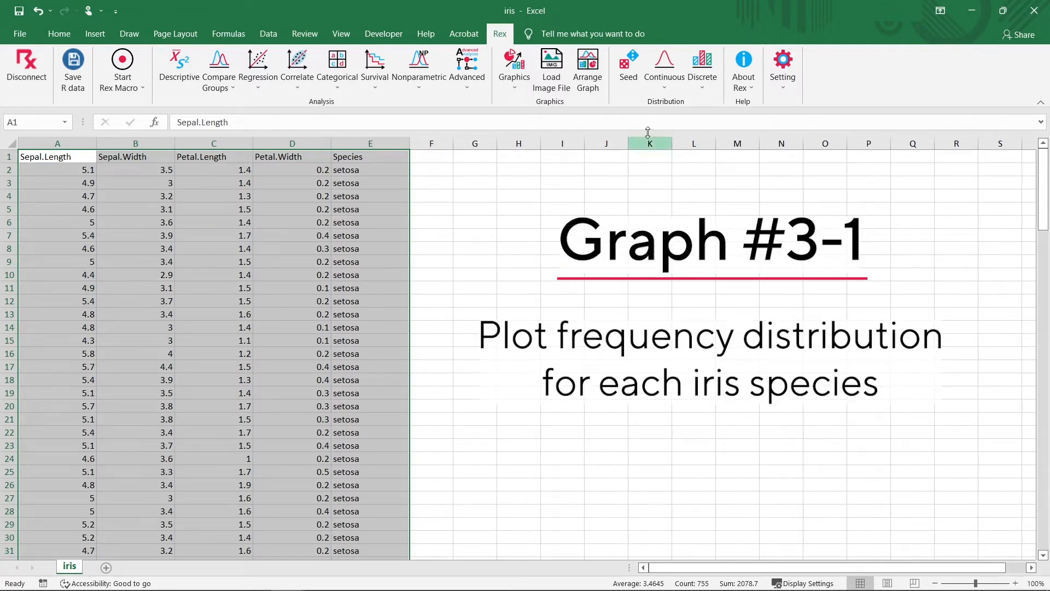
# Step: Start a histogram with reset settings, using Sepal.Length as the variable and Species as the grouping variable
pyautogui.click(517, 86)
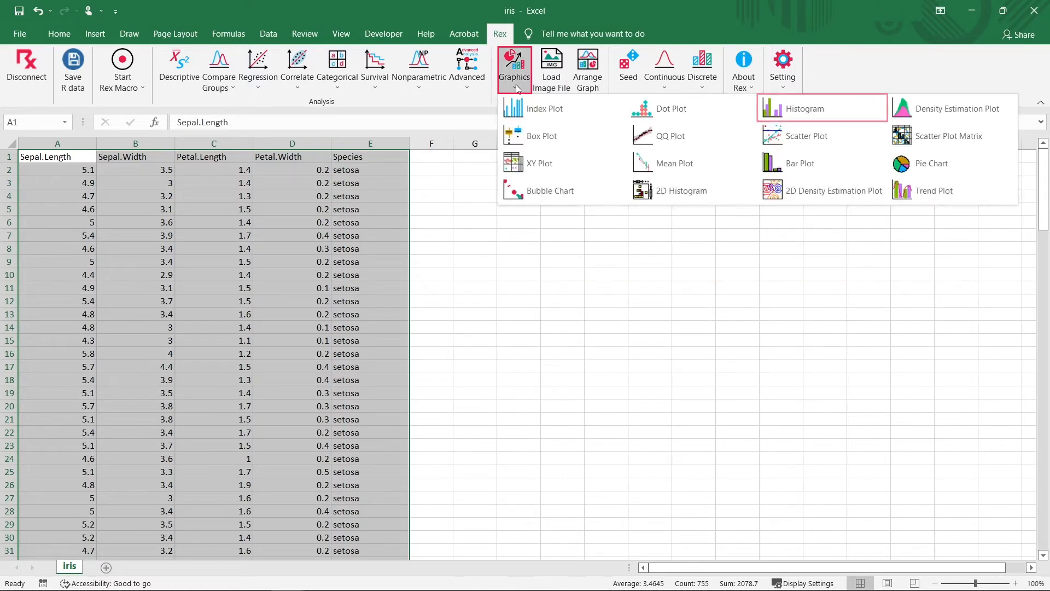
pyautogui.click(779, 116)
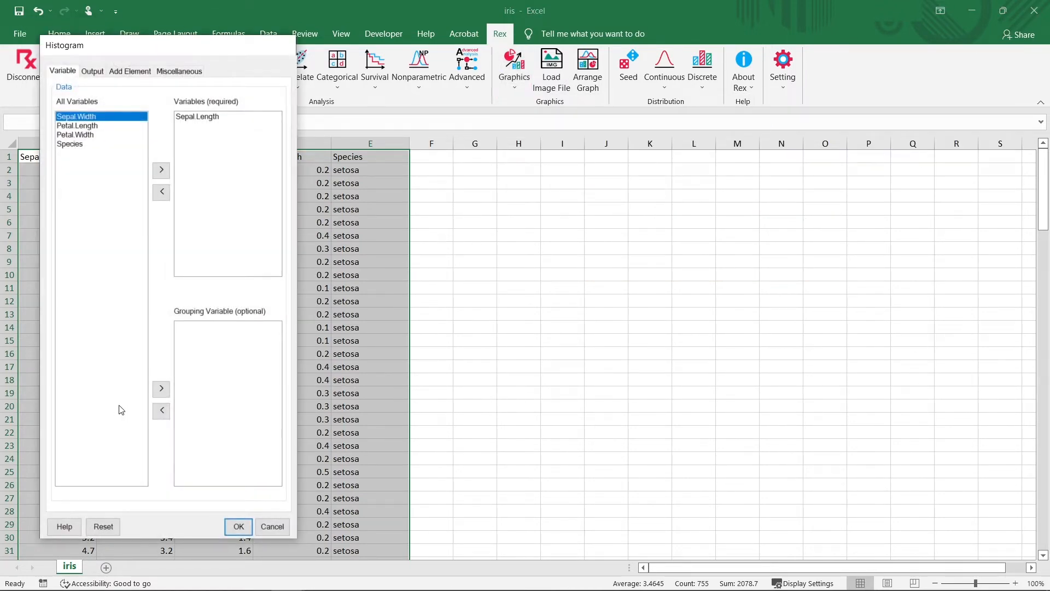
pyautogui.click(102, 527)
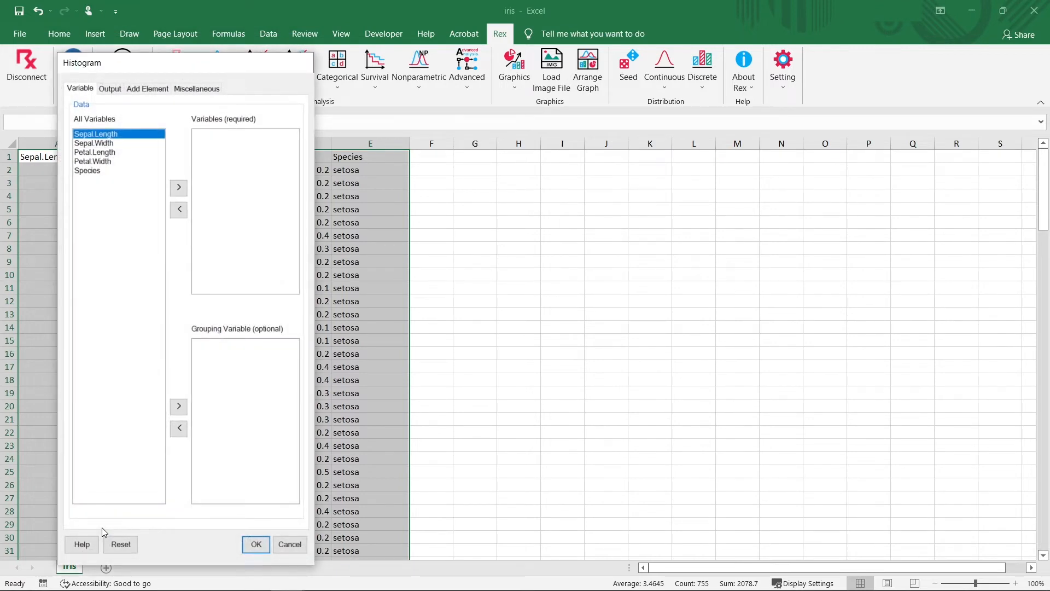
pyautogui.click(180, 192)
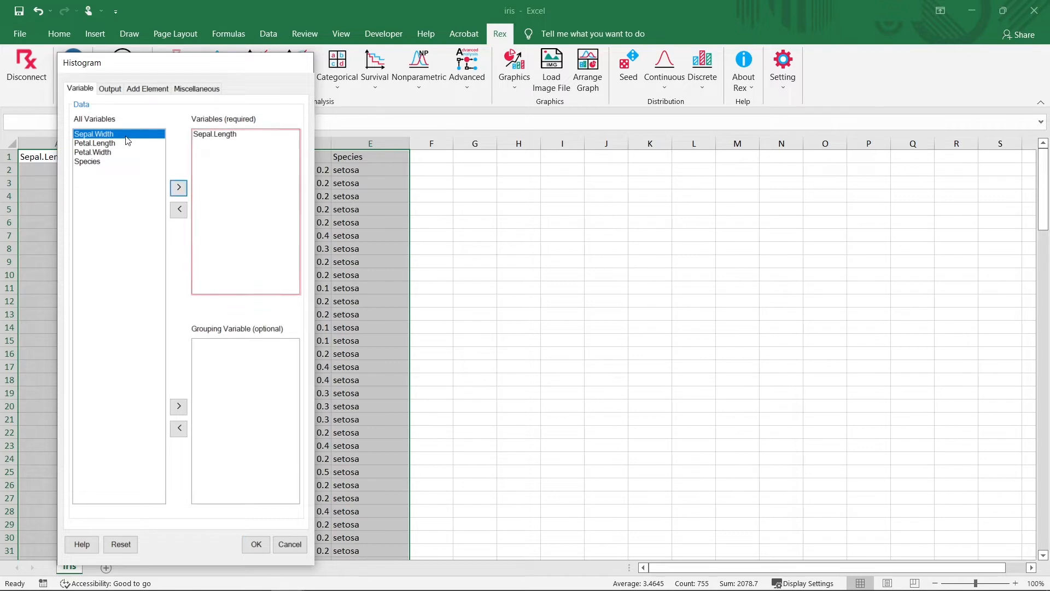
pyautogui.click(99, 163)
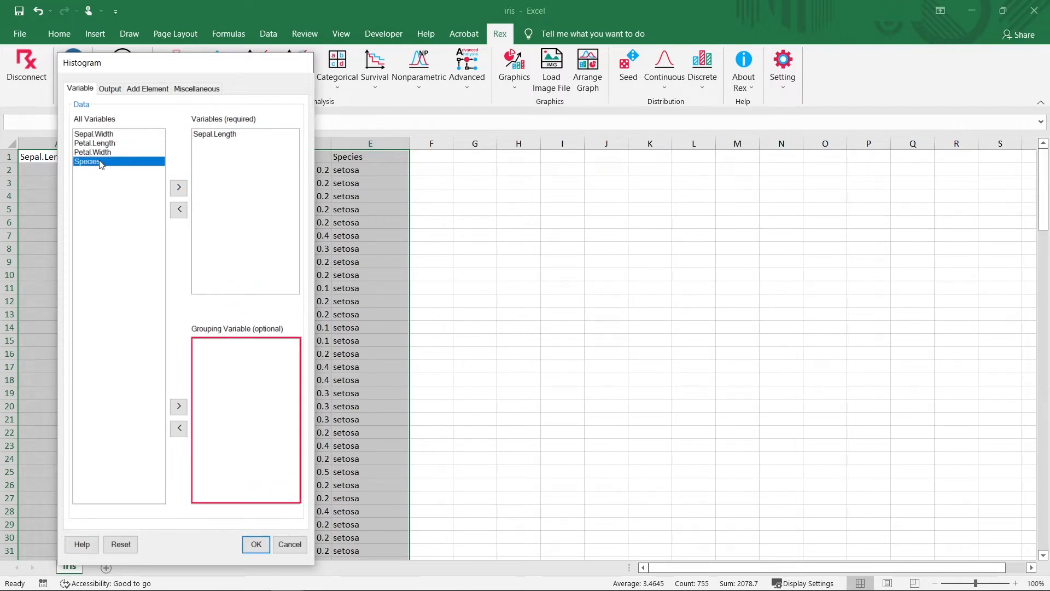
pyautogui.click(179, 407)
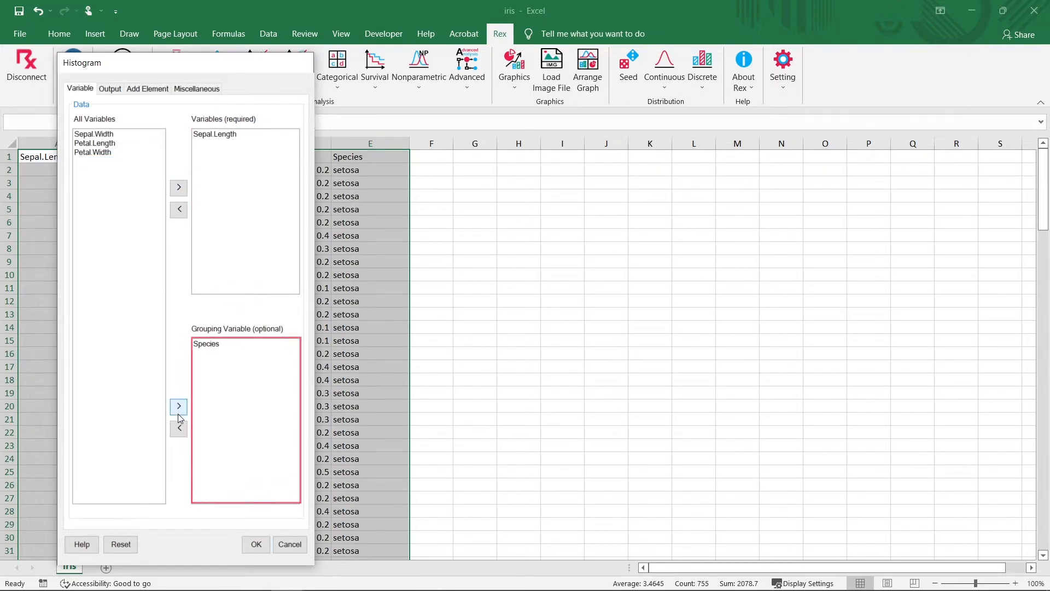
# Step: Generate the grouped histogram as a stacked frequency plot with 30 bins and close the plot window
pyautogui.click(109, 89)
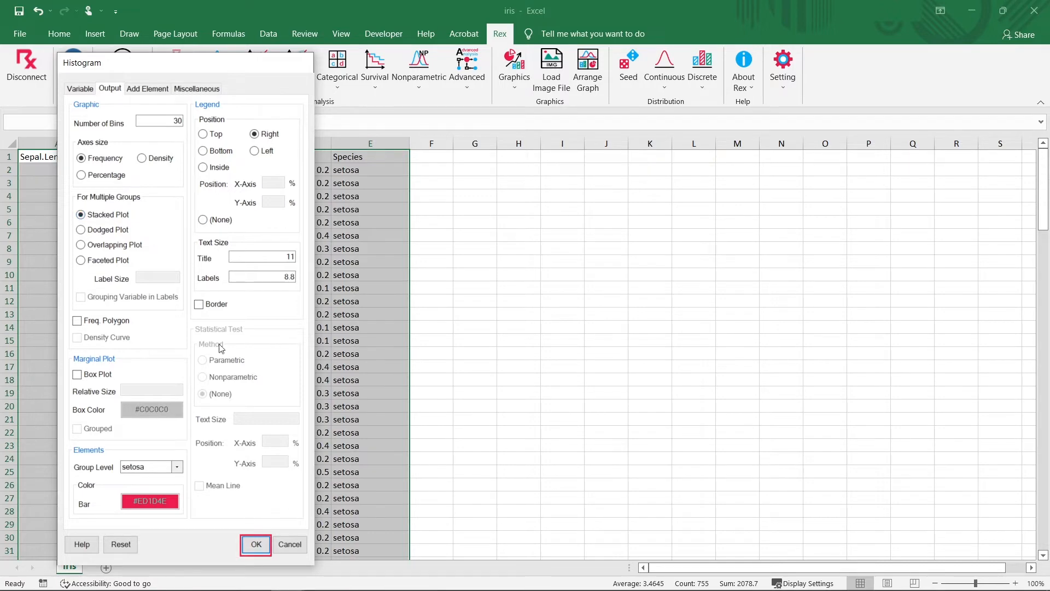
pyautogui.click(255, 543)
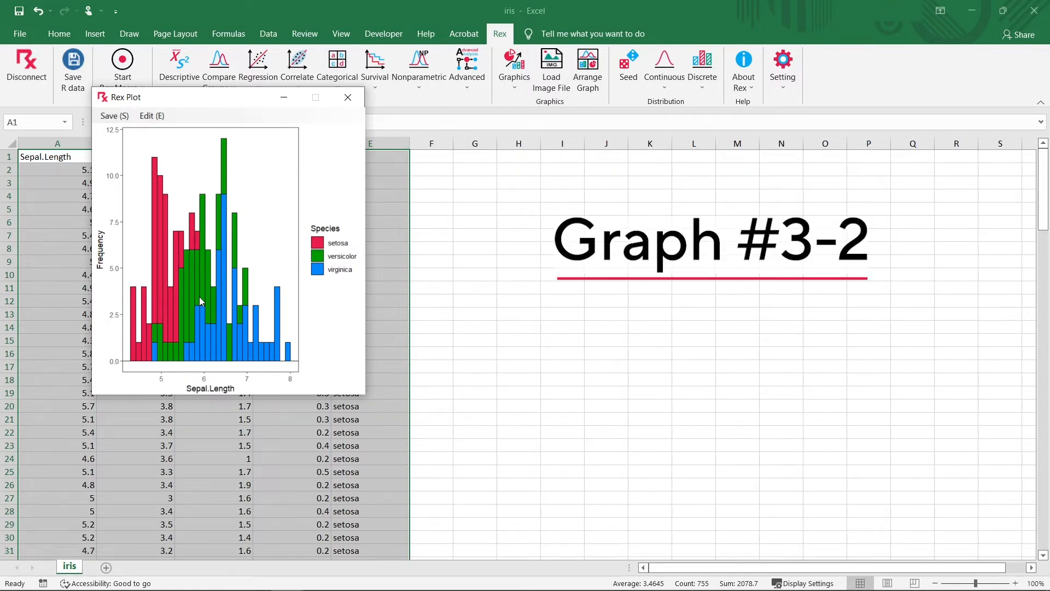
pyautogui.click(348, 97)
# Step: Plot the Sepal.Length histogram grouped by Species as a dodged plot
pyautogui.click(509, 79)
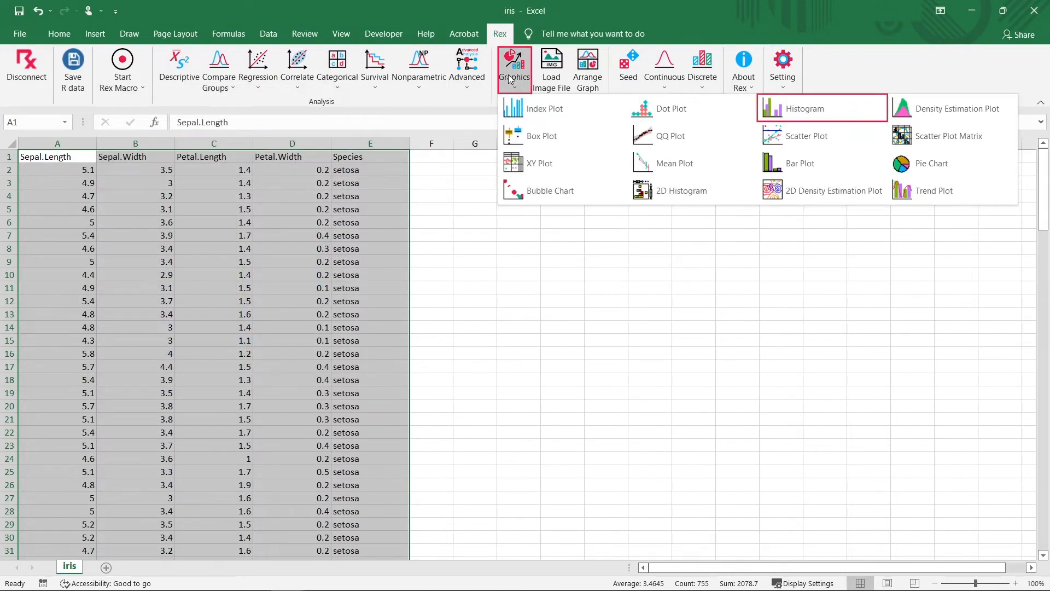
pyautogui.click(793, 121)
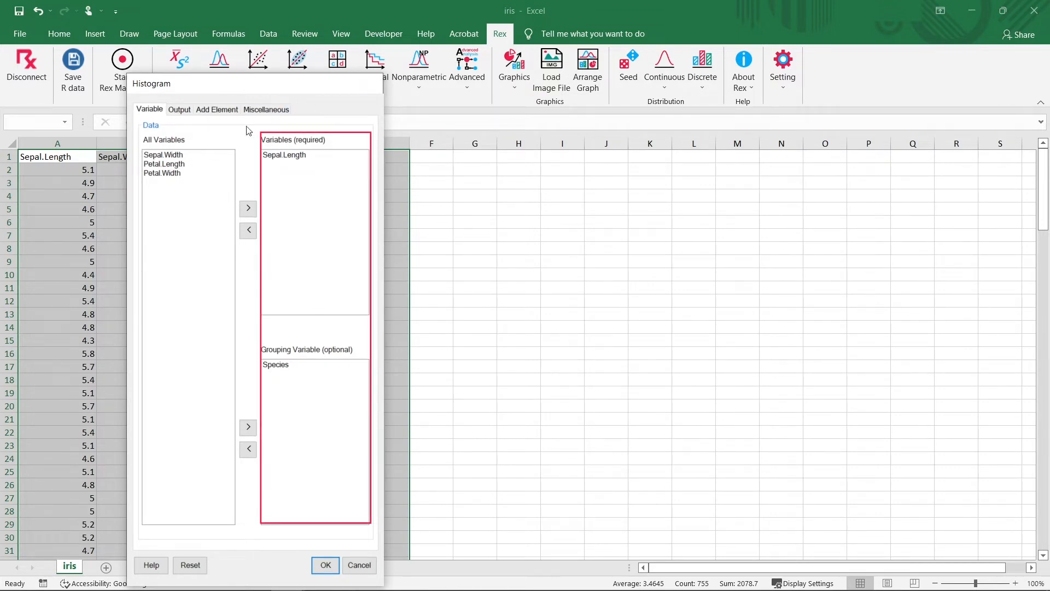
pyautogui.click(180, 113)
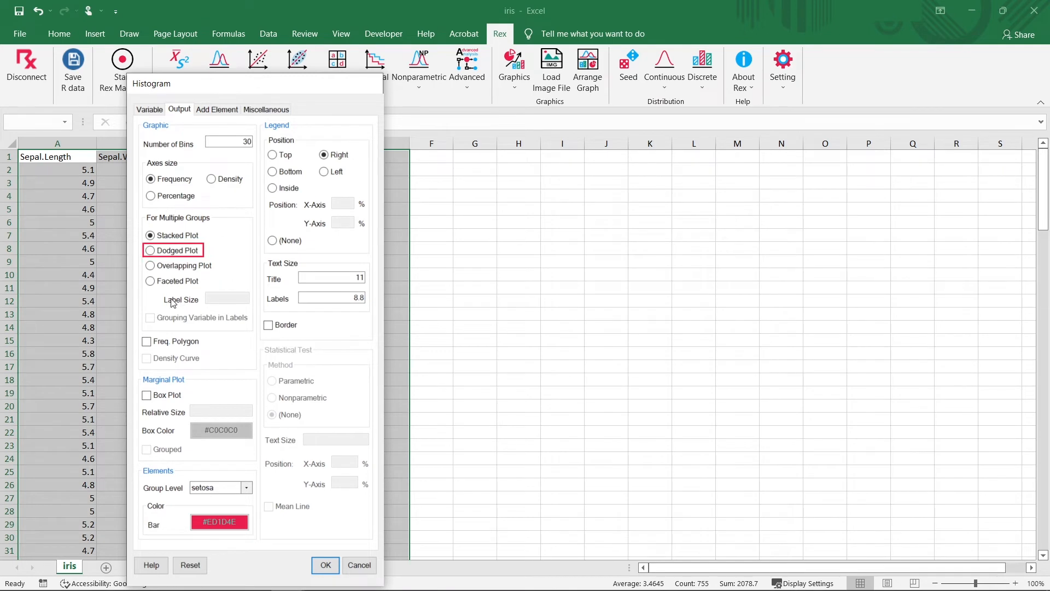
pyautogui.click(150, 251)
pyautogui.click(325, 564)
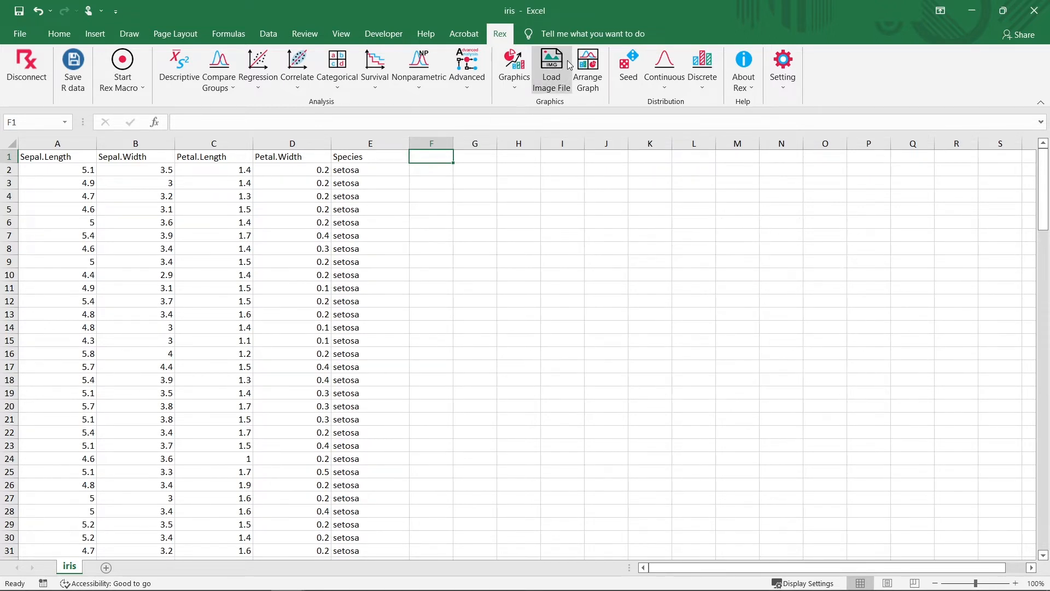
# Step: Start a new histogram with Sepal.Length as the variable and Species as the grouping variable
pyautogui.click(506, 79)
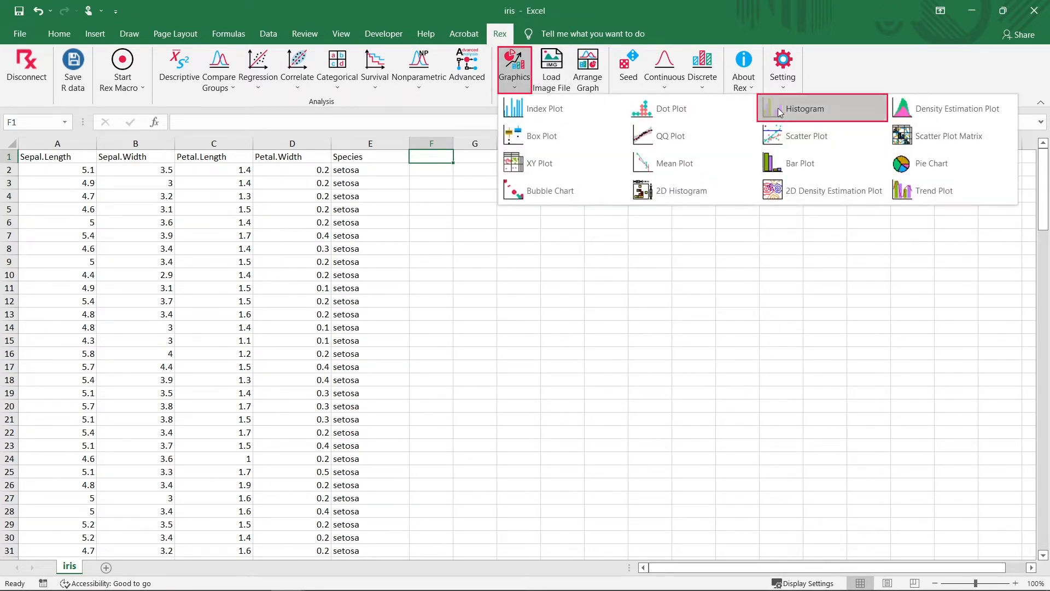
pyautogui.click(778, 107)
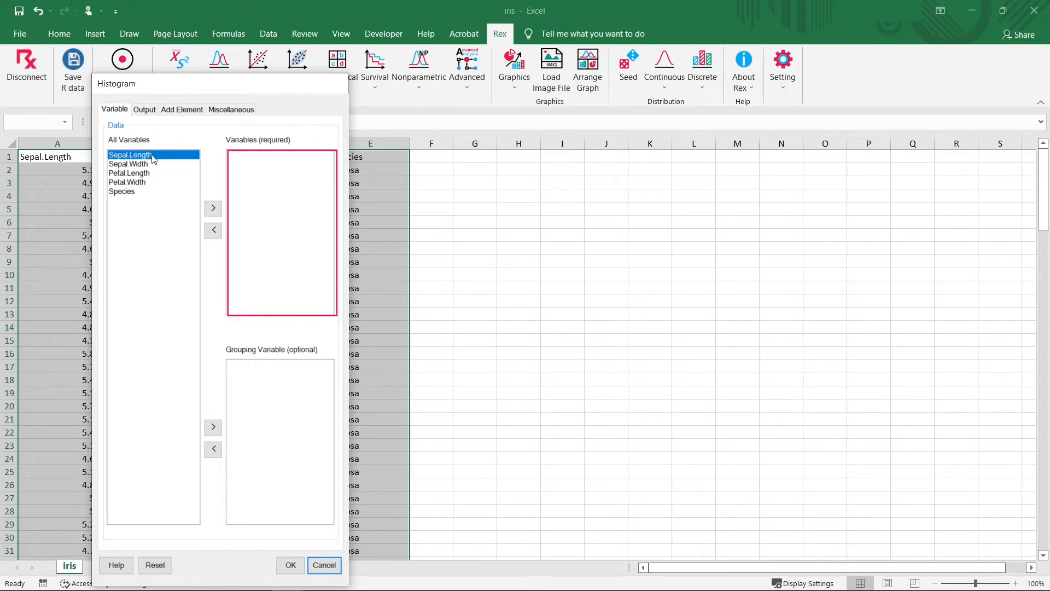
pyautogui.click(214, 208)
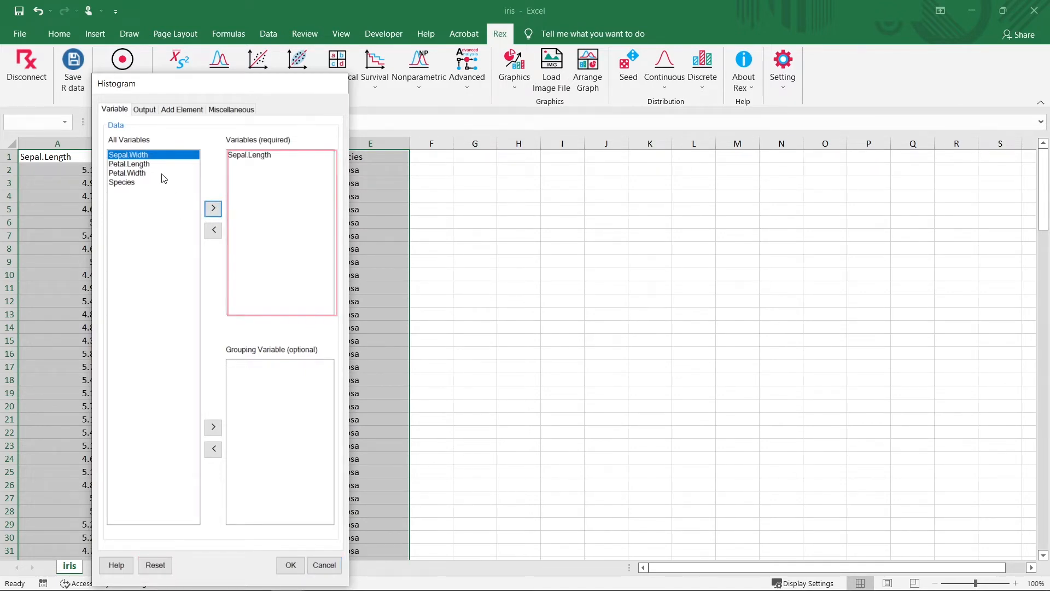
pyautogui.click(122, 183)
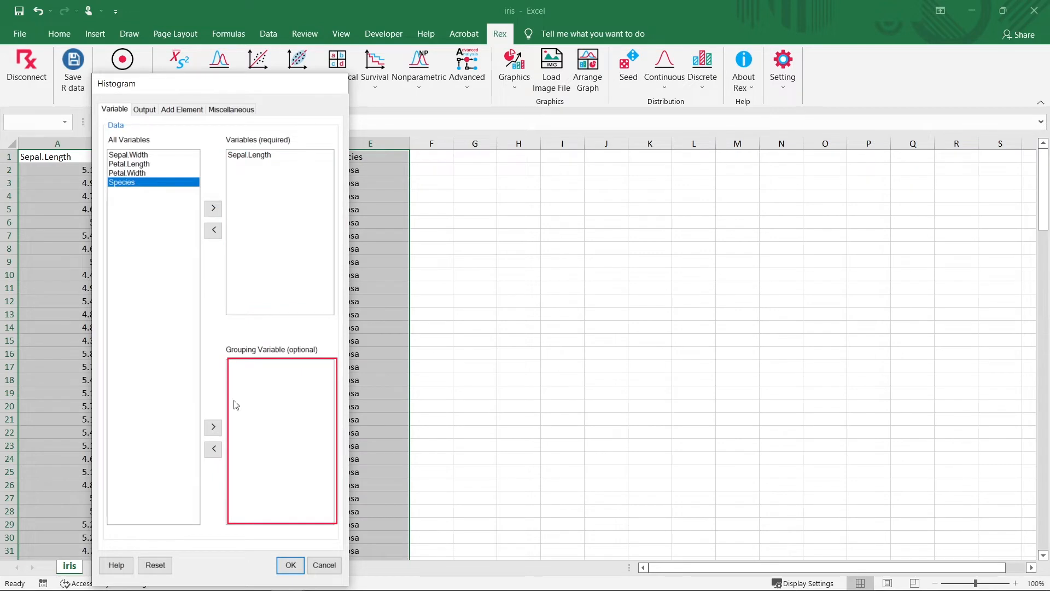
pyautogui.click(214, 428)
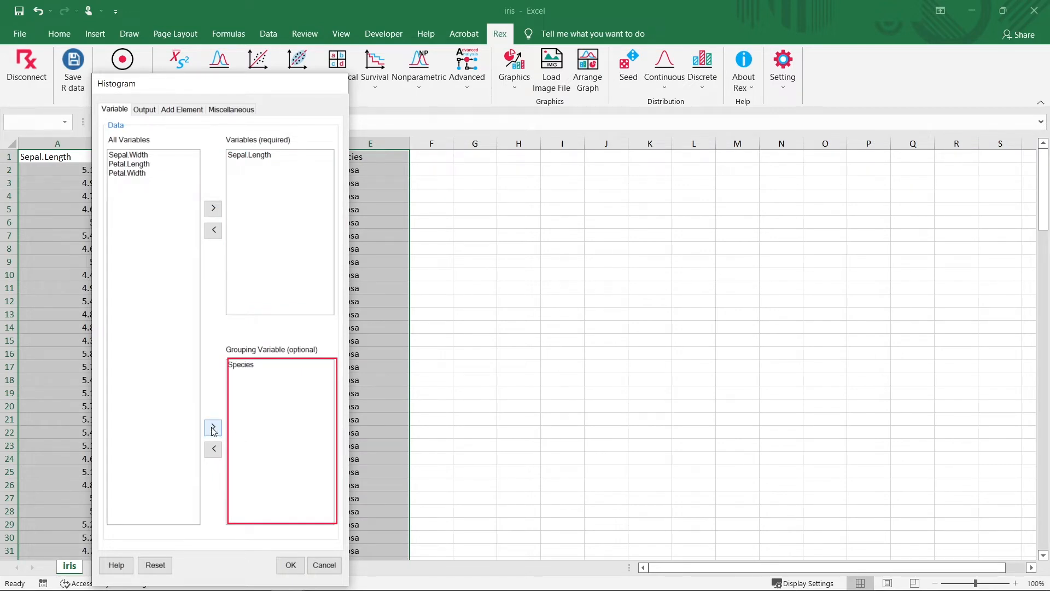
# Step: Set the histogram's axis size to Density, add a density curve and generate the plot
pyautogui.click(142, 110)
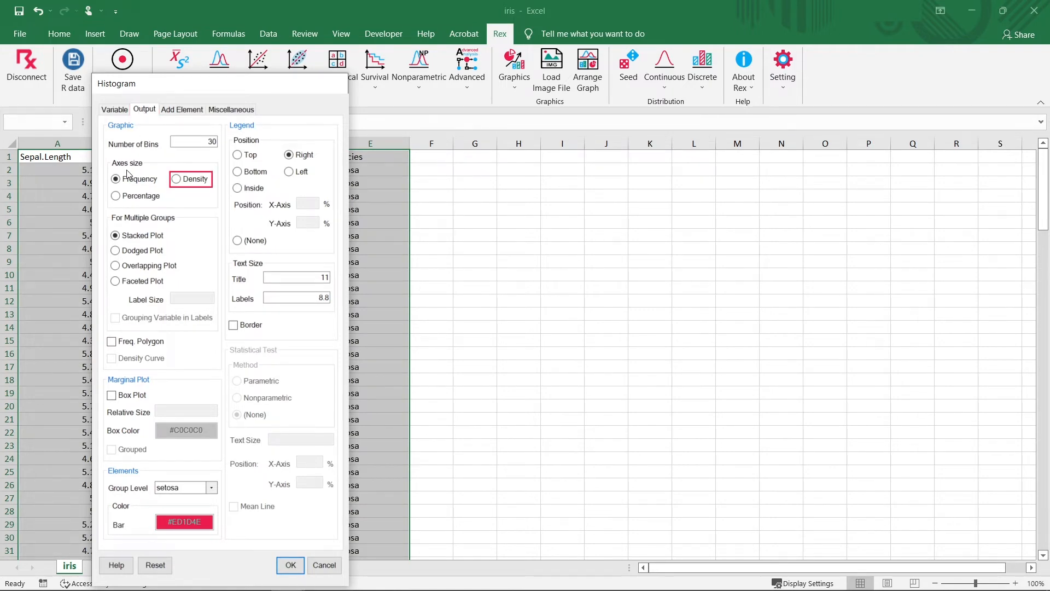
pyautogui.click(176, 180)
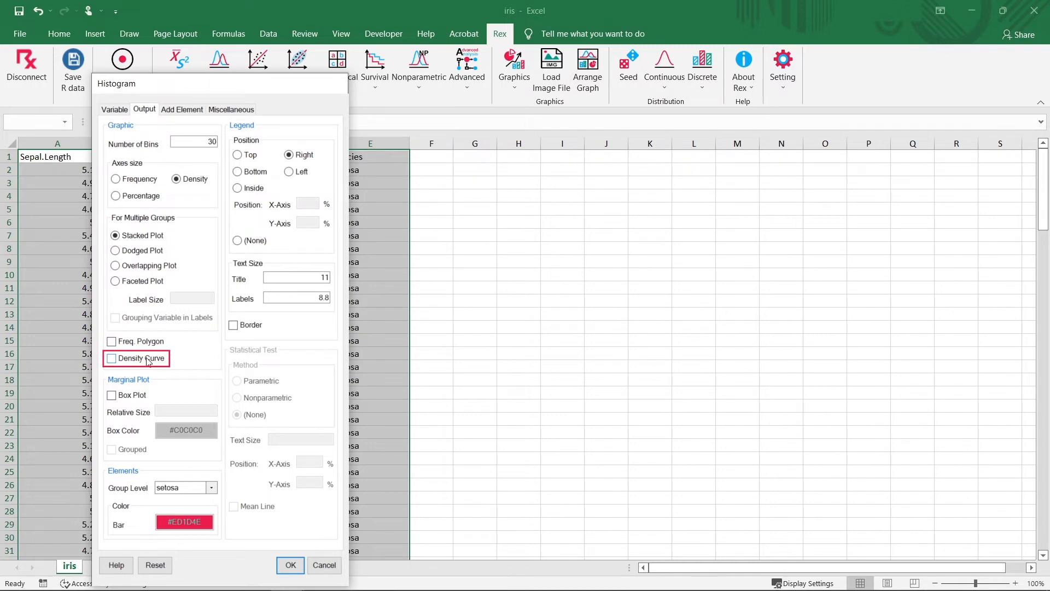
pyautogui.click(113, 358)
pyautogui.click(291, 565)
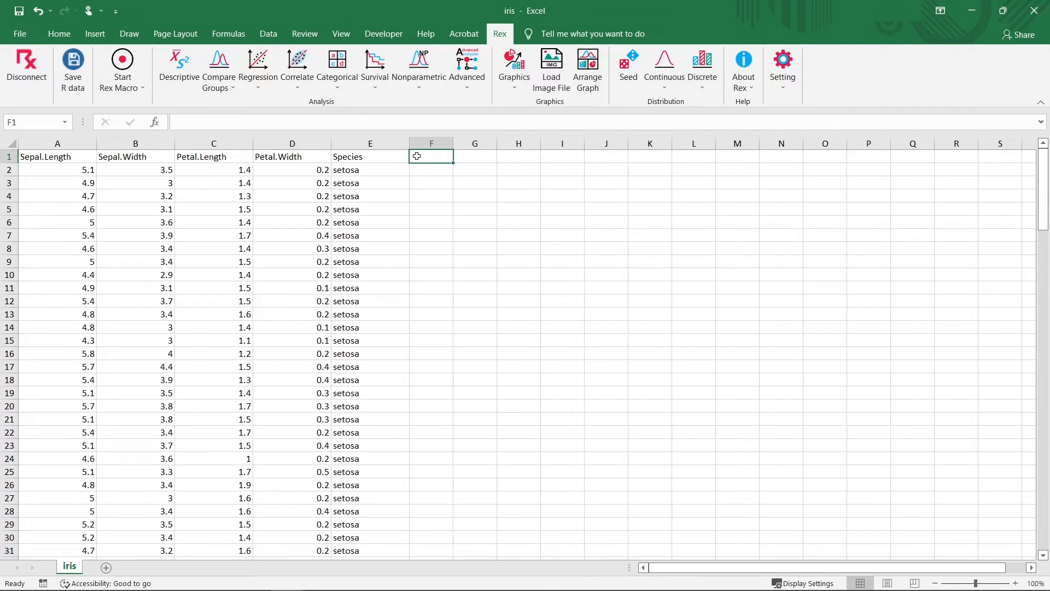
# Step: Set up another histogram with Sepal.Length as the variable, grouped by Species
pyautogui.click(515, 66)
pyautogui.click(793, 113)
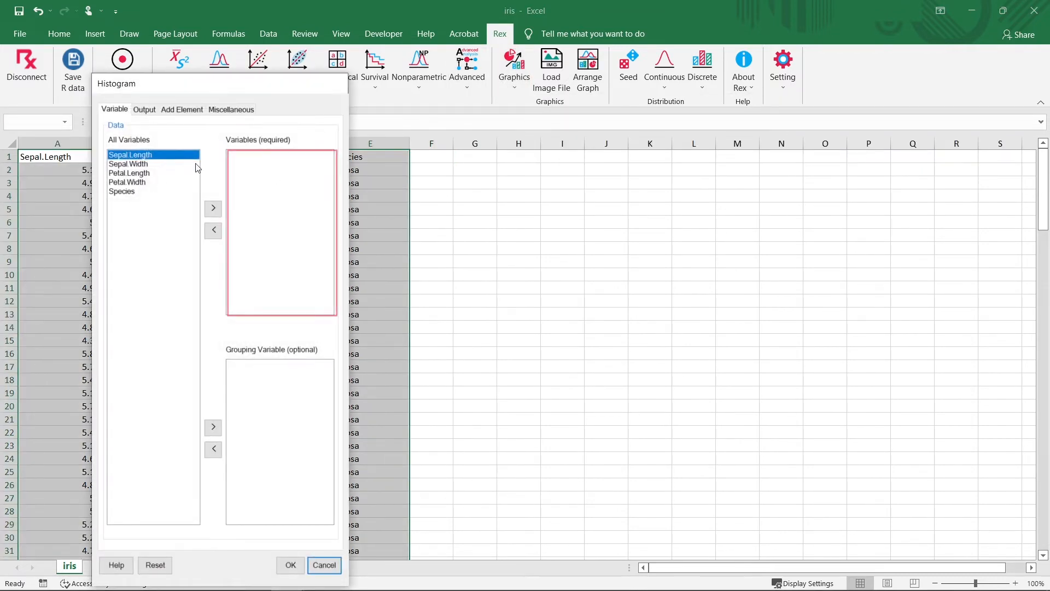
pyautogui.click(213, 208)
pyautogui.click(134, 182)
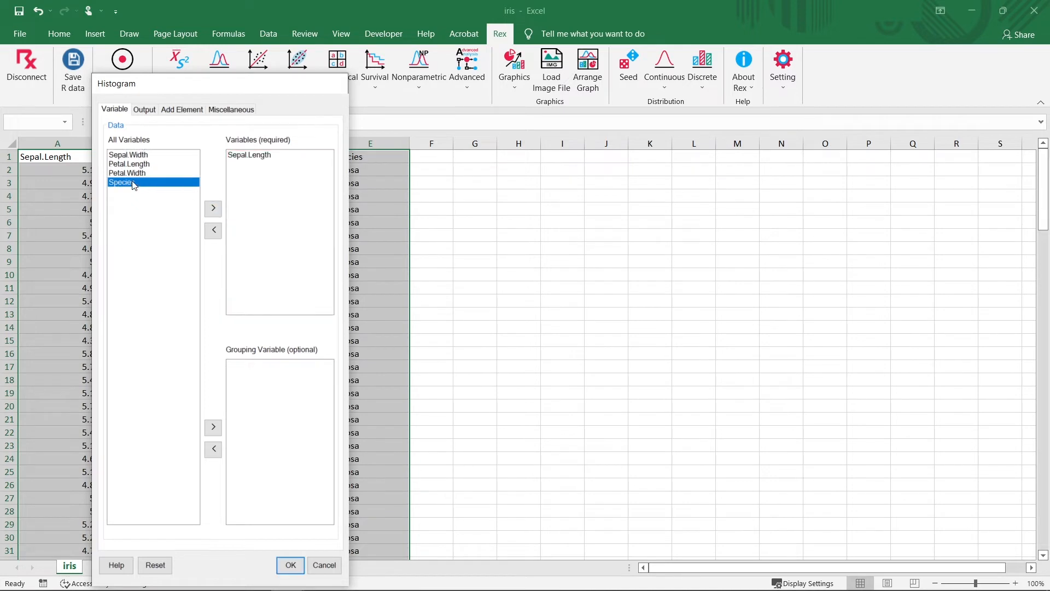
pyautogui.click(214, 427)
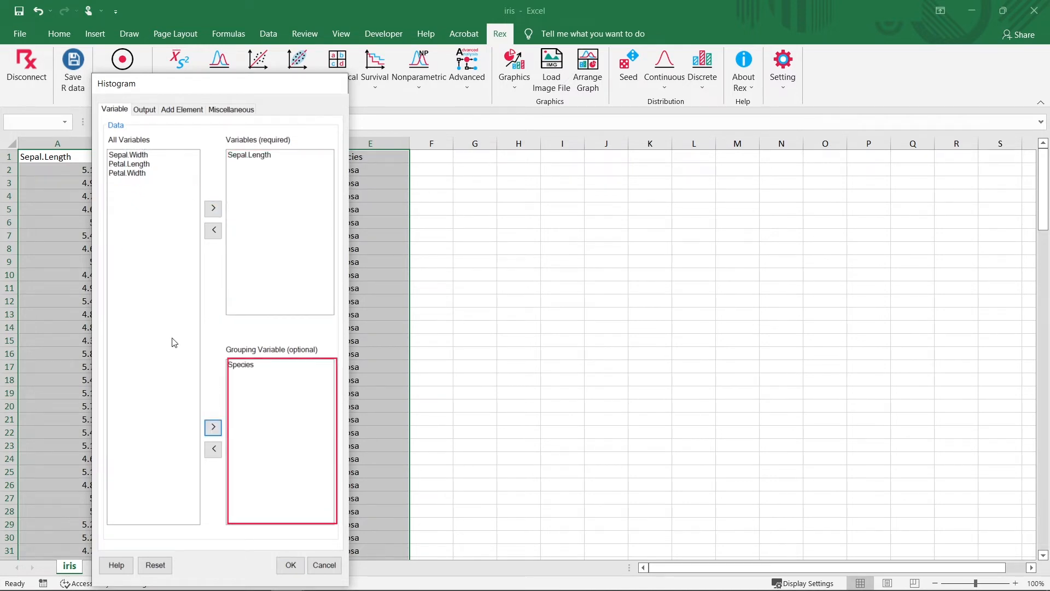
# Step: Set the grouped histogram to an overlapping plot with a parametric statistical test and mean line, and generate it
pyautogui.click(152, 113)
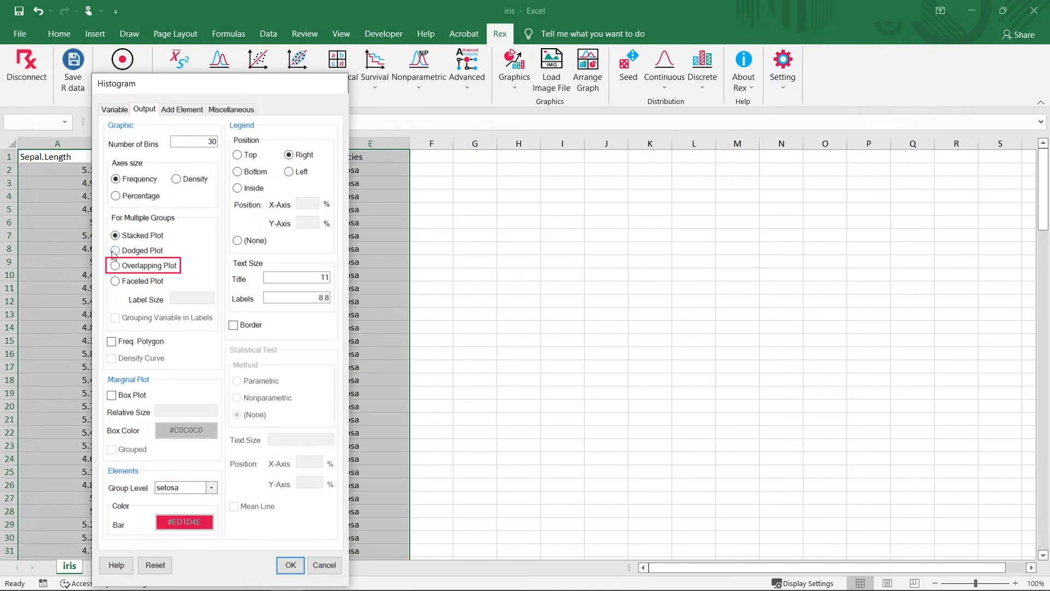
pyautogui.click(115, 267)
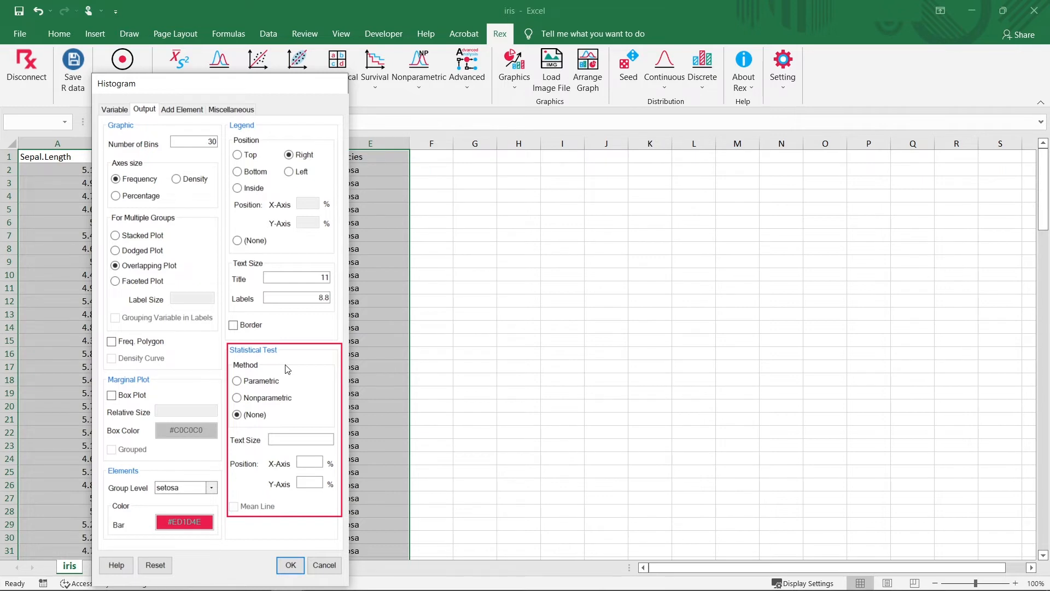
pyautogui.click(270, 441)
pyautogui.click(238, 381)
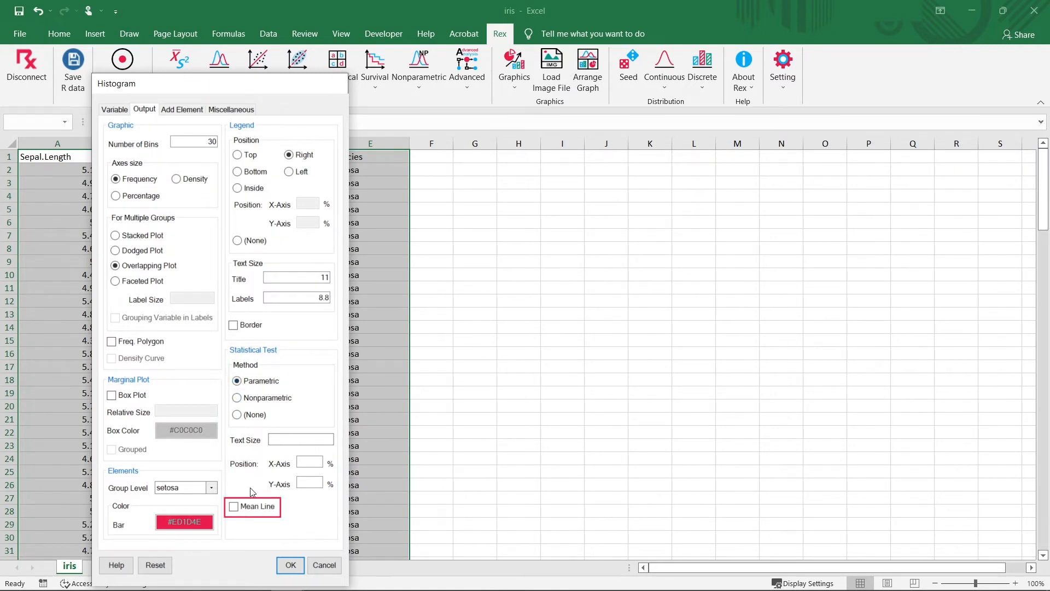
pyautogui.click(233, 508)
pyautogui.click(289, 567)
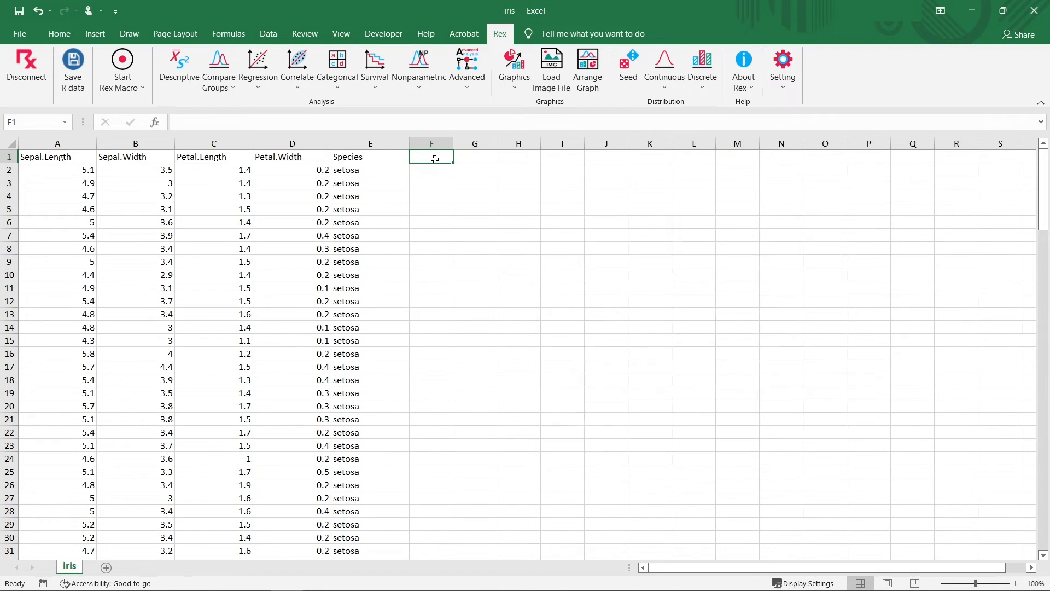
# Step: Start a new histogram with Sepal.Length as the variable and Species as the grouping variable
pyautogui.click(513, 70)
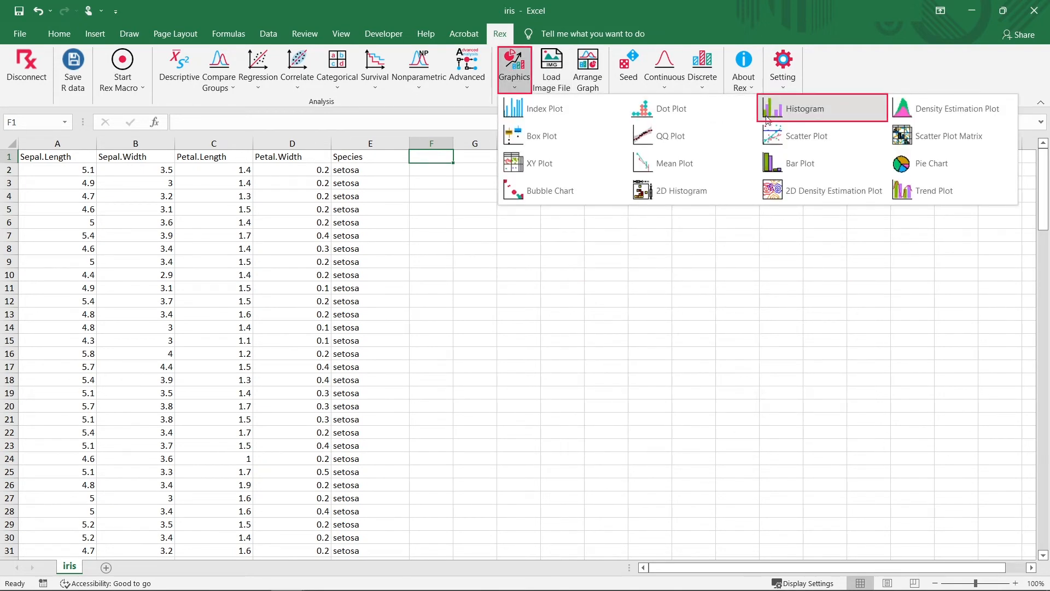
pyautogui.click(768, 120)
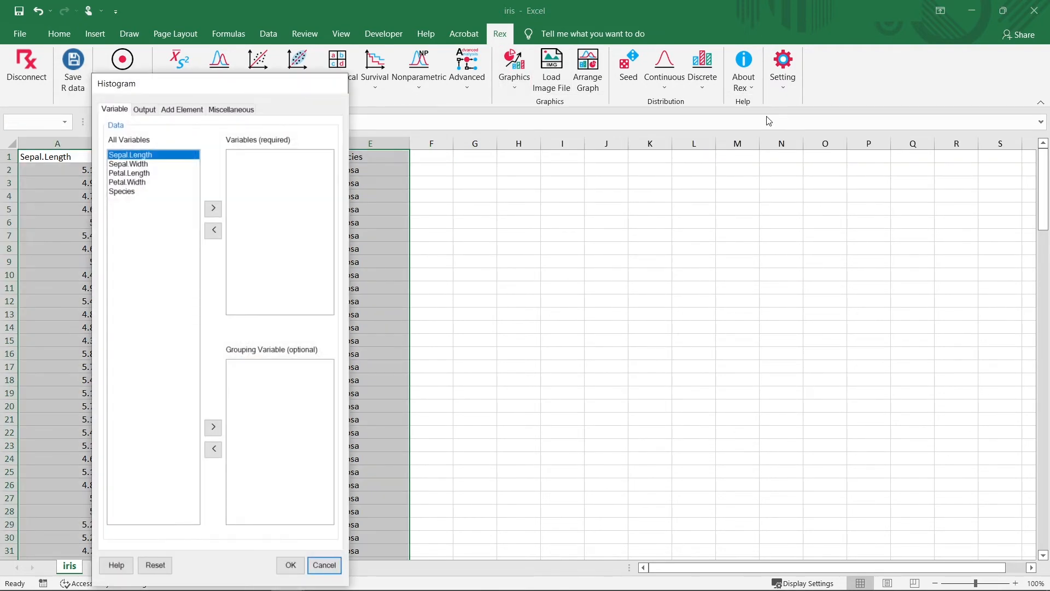
pyautogui.click(213, 211)
pyautogui.click(142, 183)
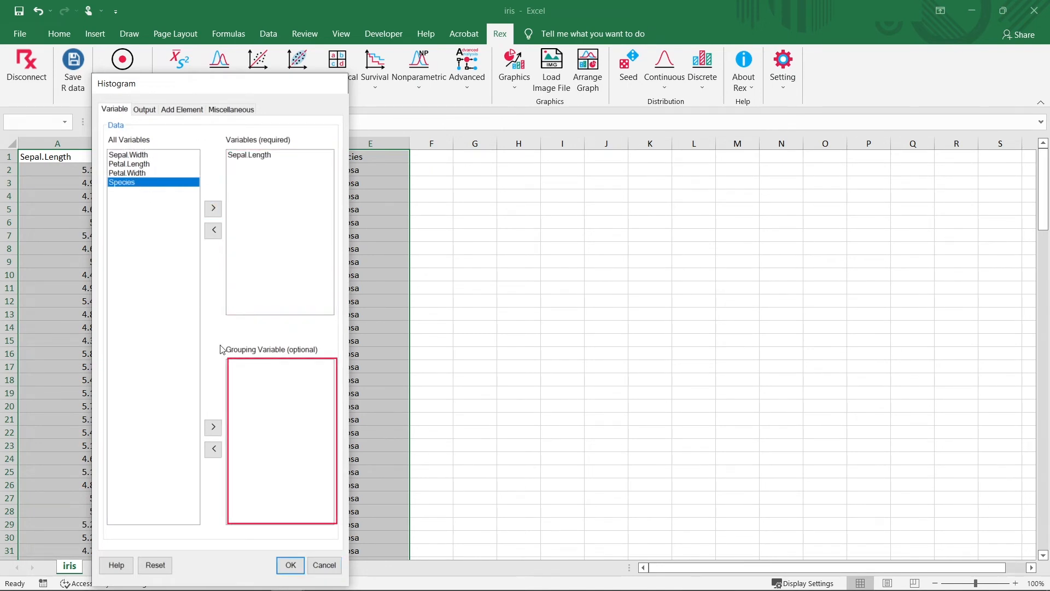
pyautogui.click(212, 427)
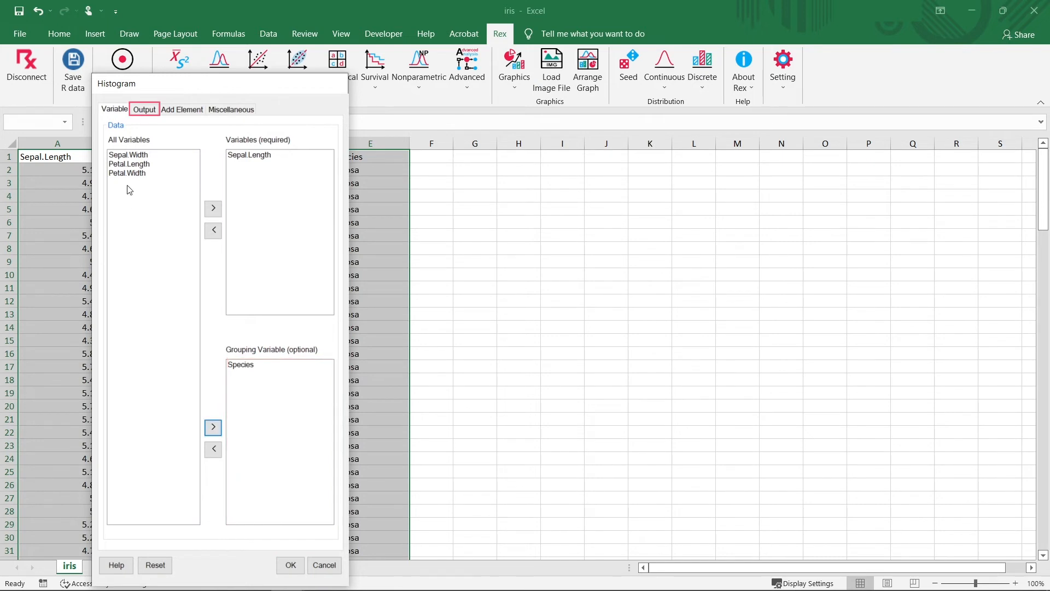
# Step: Add a marginal box plot to the histogram and make it grouped
pyautogui.click(145, 110)
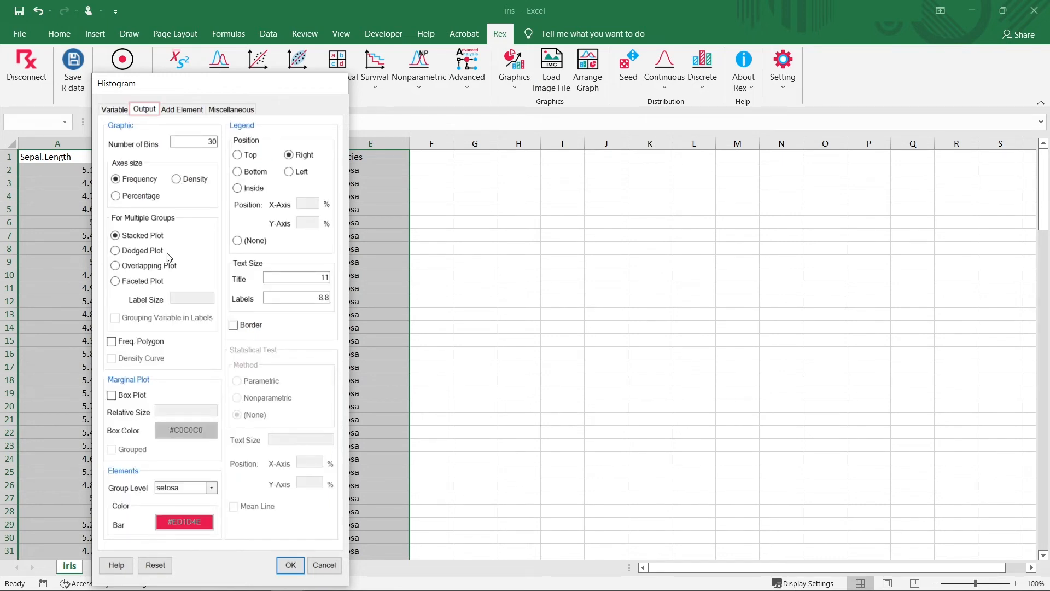
pyautogui.click(112, 397)
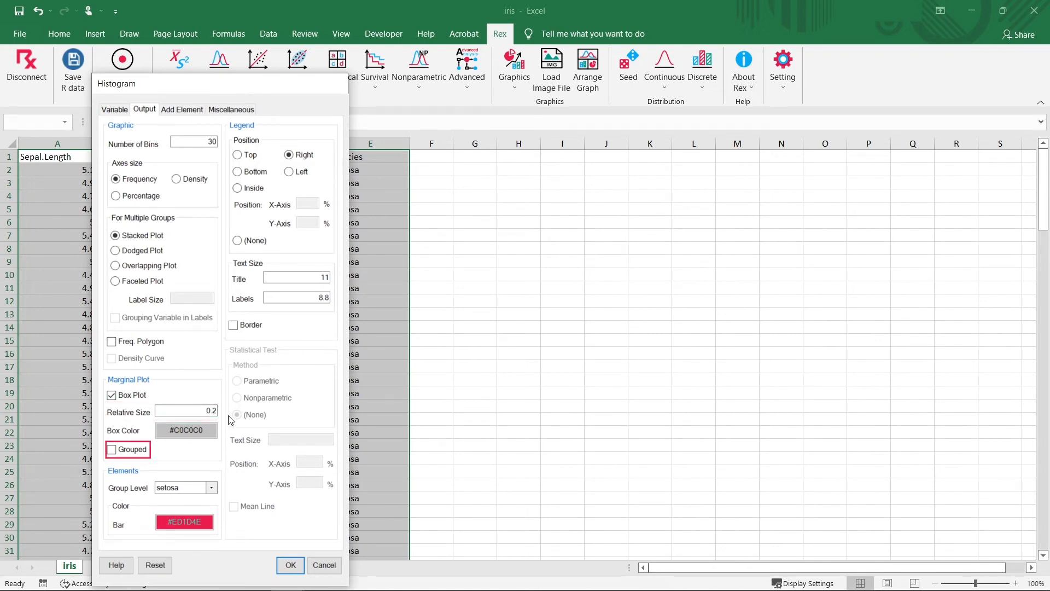
pyautogui.click(111, 450)
# Step: Define a vertical line element for the histogram with an X-intercept of 6.2 and a width of 1
pyautogui.click(179, 112)
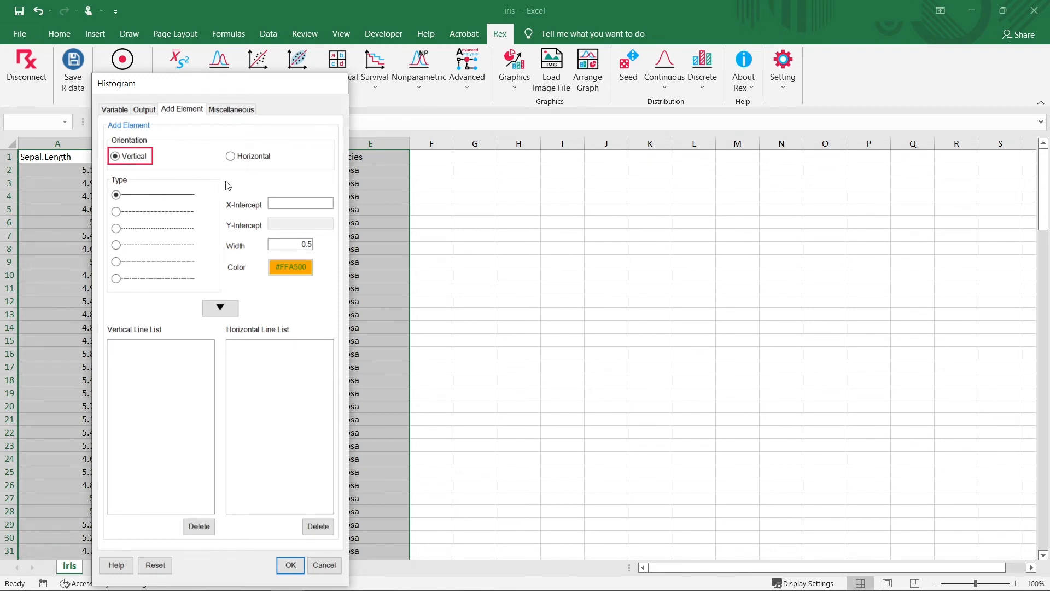
pyautogui.click(293, 201)
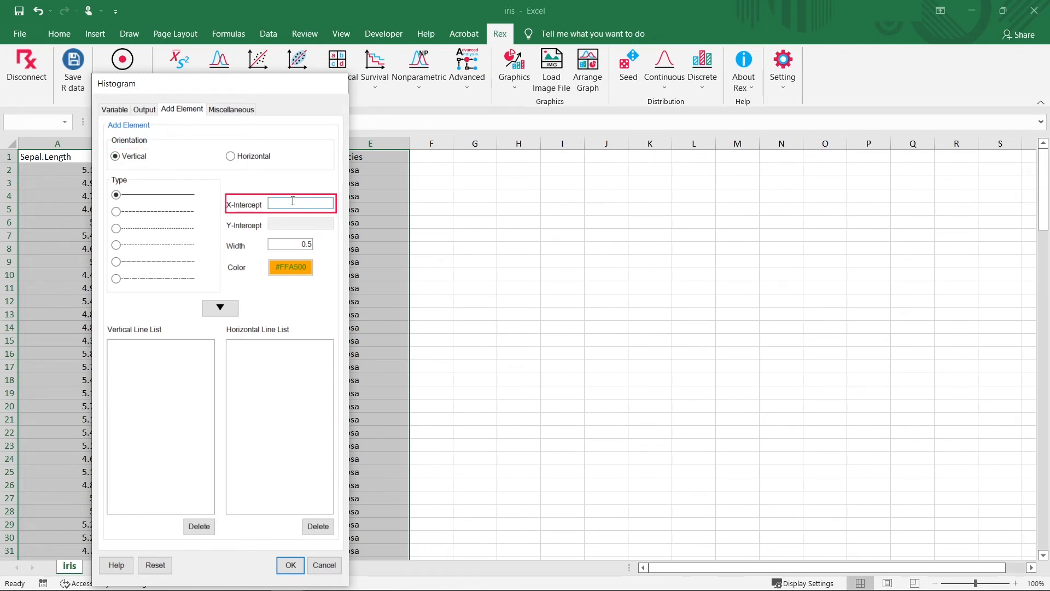
pyautogui.write('6.2')
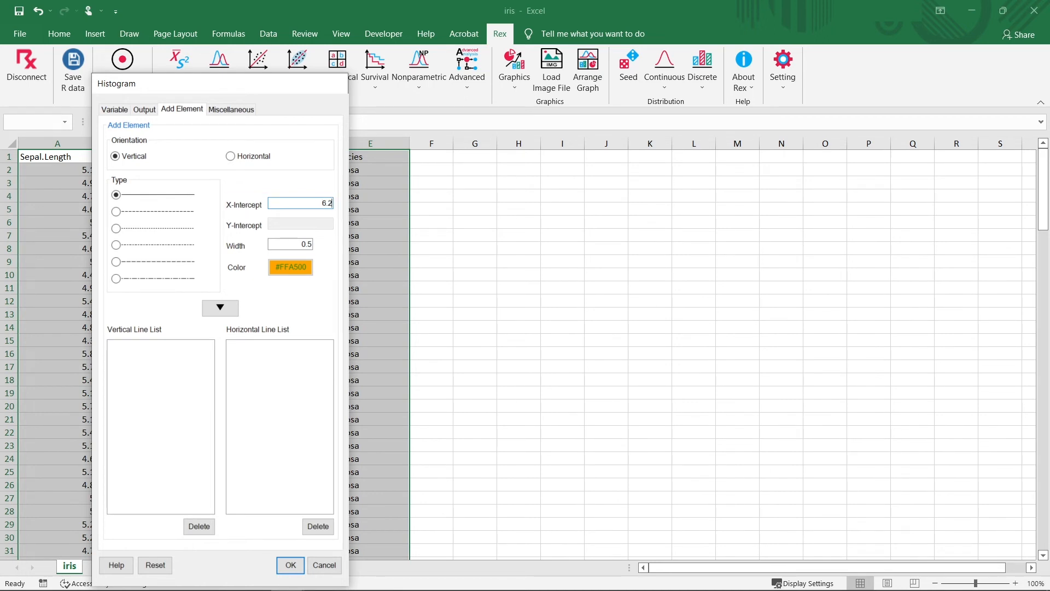
pyautogui.click(302, 241)
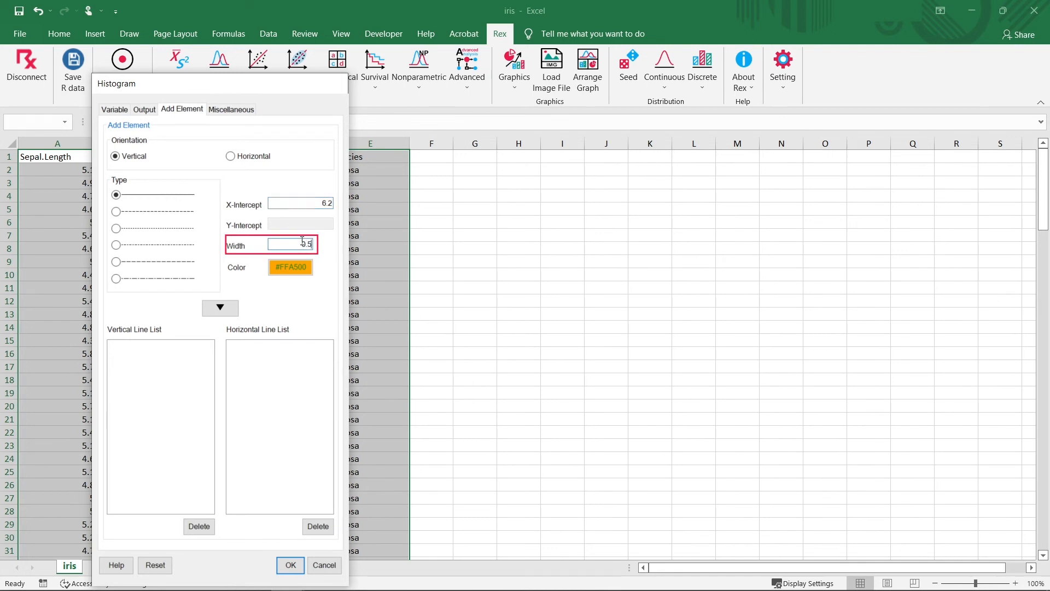
pyautogui.press('BackSpace')
pyautogui.press('BackSpace')
pyautogui.press('BackSpace')
pyautogui.write('1')
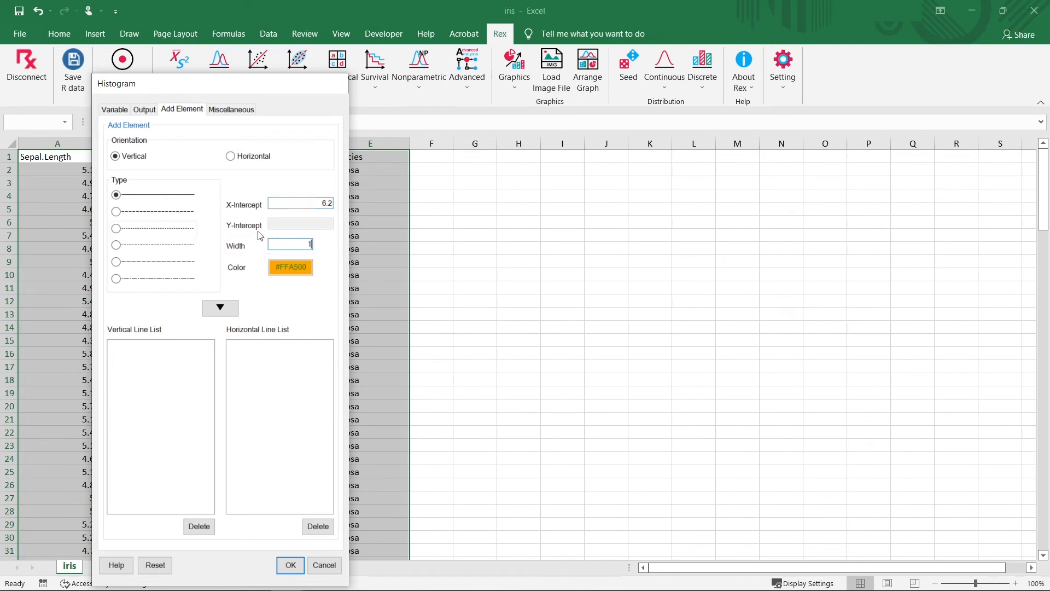
# Step: Make the vertical line dotted with color #FF00FF and add it to the vertical line list
pyautogui.click(116, 228)
pyautogui.click(297, 274)
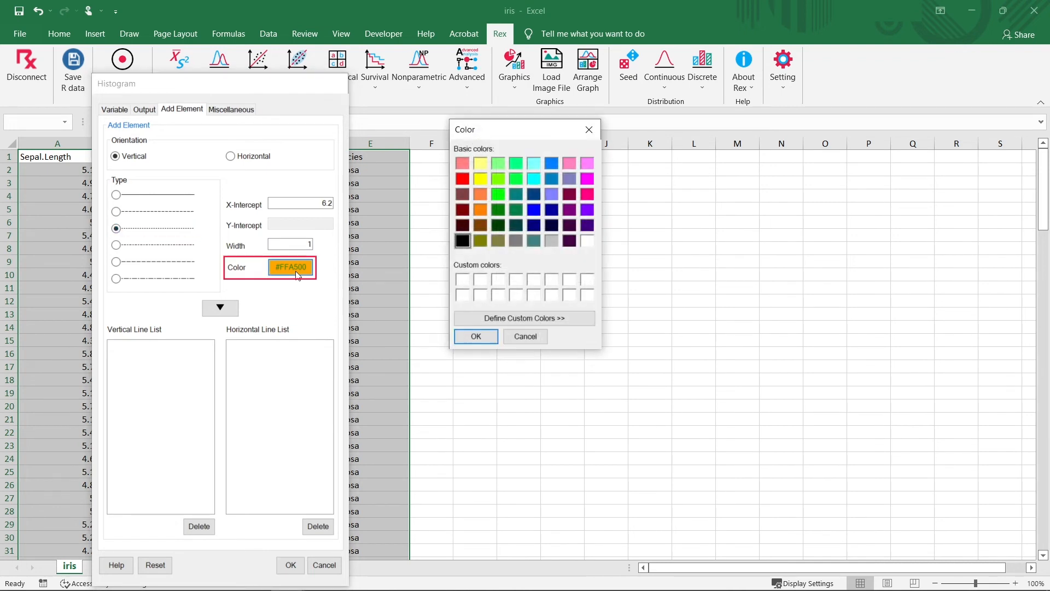
pyautogui.click(588, 179)
pyautogui.click(477, 338)
pyautogui.click(221, 309)
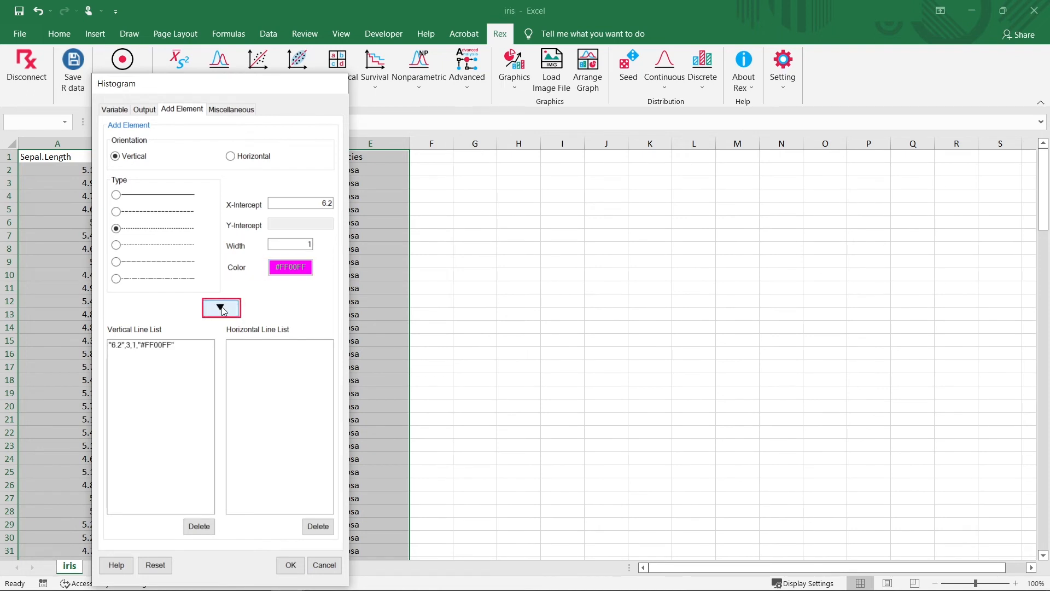
pyautogui.click(191, 350)
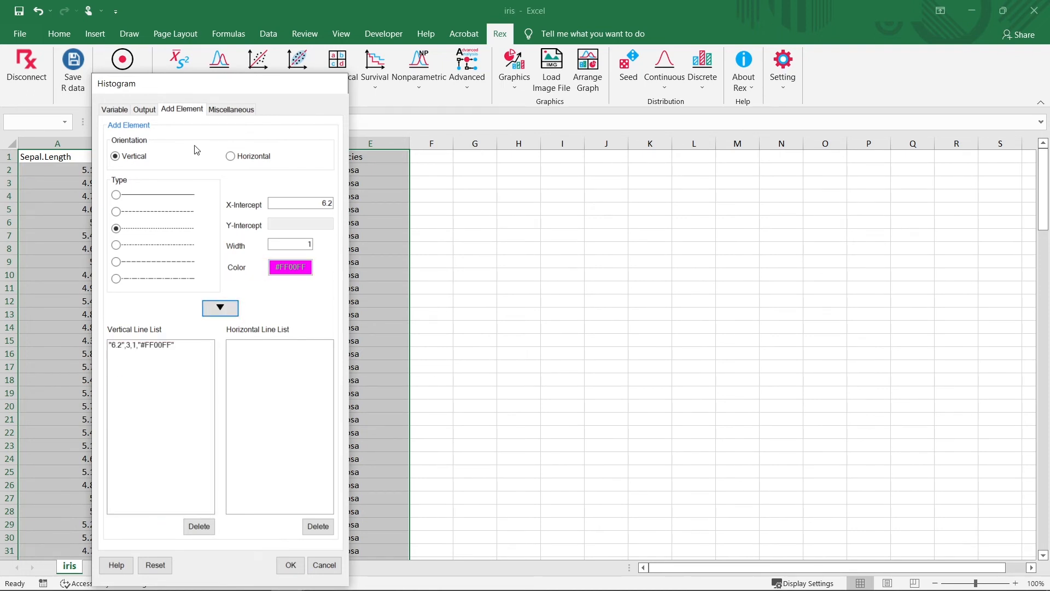
# Step: Add X-axis ticks at 5, 6, 7 and 8 labelled 5cm, 6cm, 7cm and 8cm
pyautogui.click(226, 112)
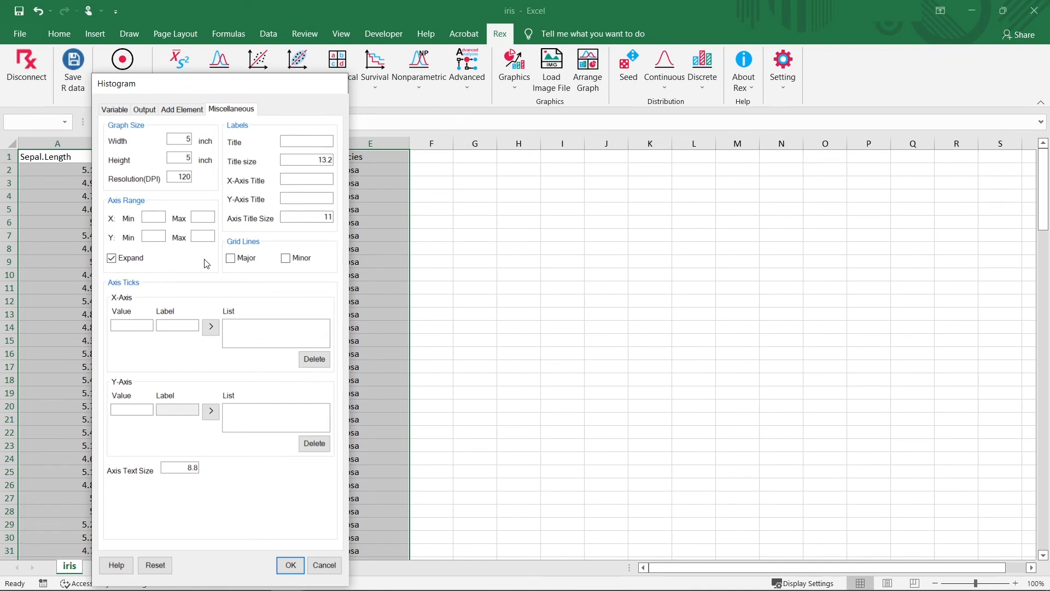
pyautogui.click(142, 324)
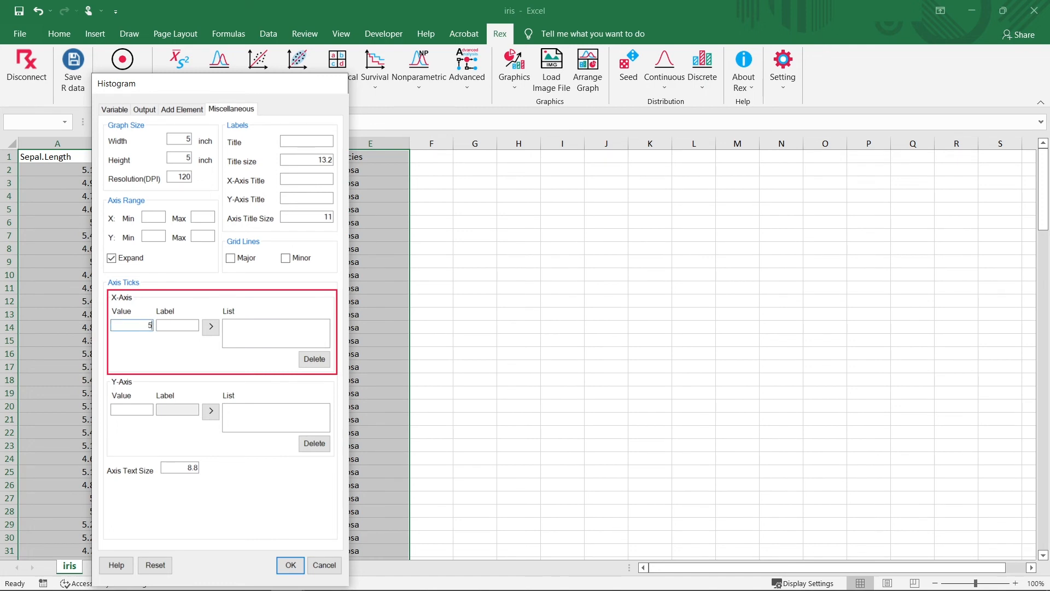
pyautogui.click(168, 326)
pyautogui.write('5cm')
pyautogui.click(215, 332)
pyautogui.write('6=6cm')
pyautogui.click(212, 327)
pyautogui.write('77cm')
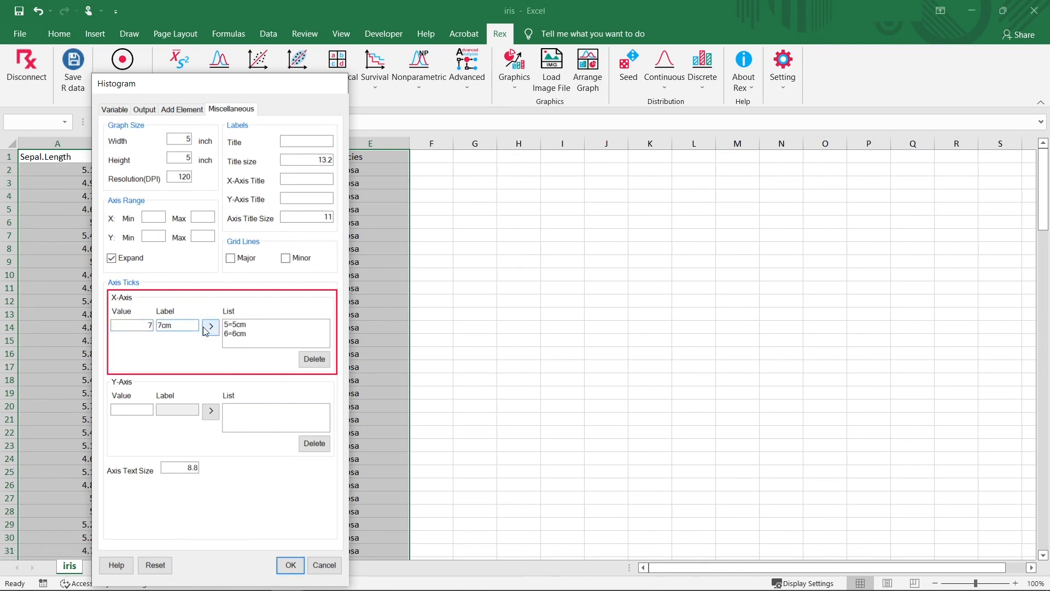
pyautogui.click(212, 326)
pyautogui.write('88cm')
pyautogui.click(213, 328)
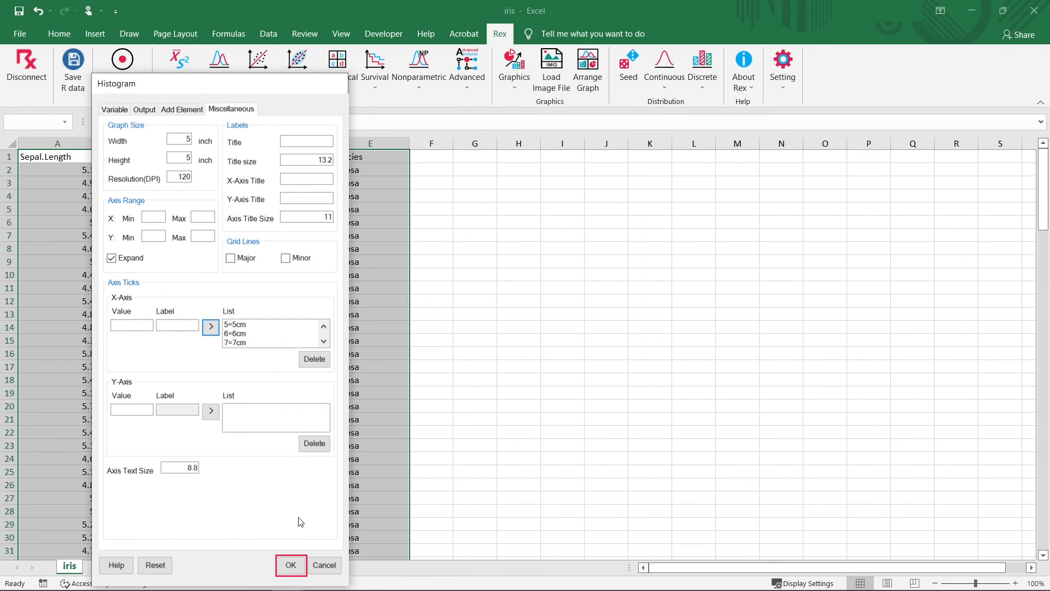
# Step: Generate the histogram, close its plot window and select cell F2
pyautogui.click(292, 566)
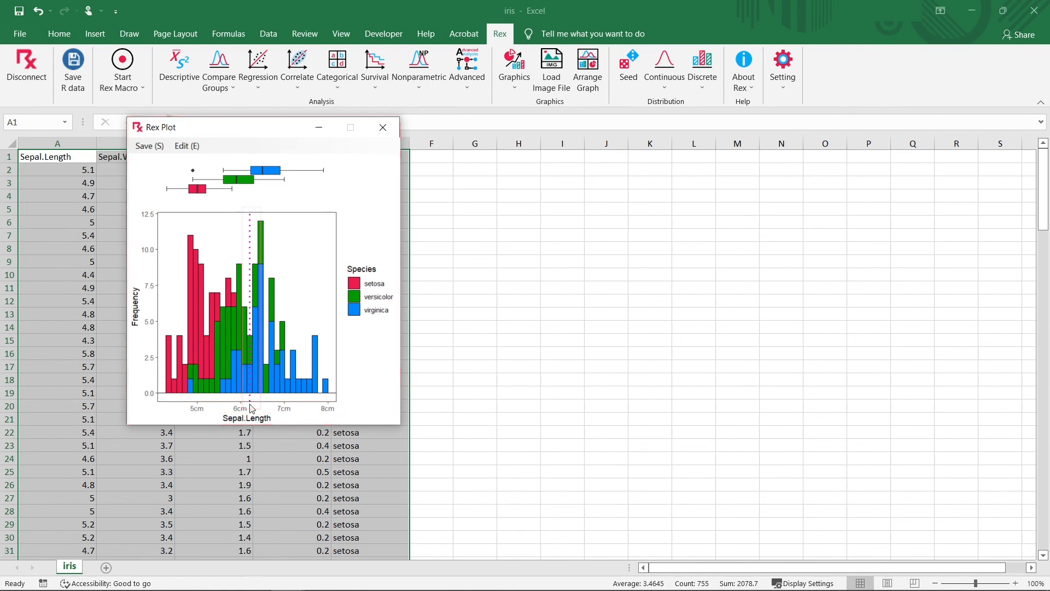
pyautogui.click(383, 127)
pyautogui.click(432, 170)
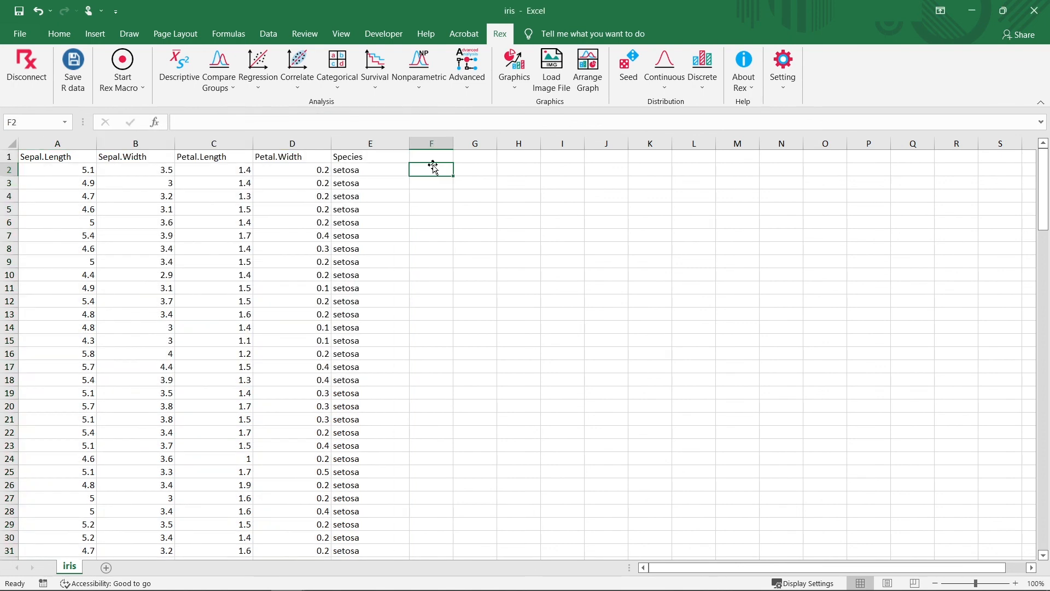